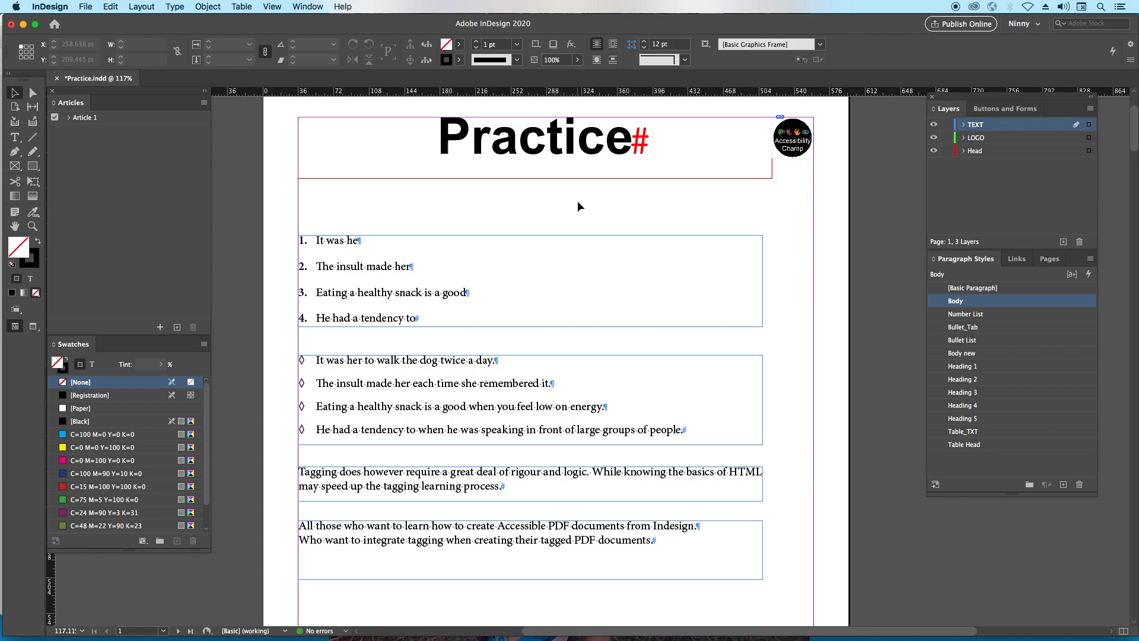
- Undo the last change, the removal of the Document Properties heading below the Practice title
{"action": "scroll", "coordinate": [578, 202], "scroll_direction": "left", "scroll_amount": 2}
{"action": "scroll", "coordinate": [578, 202], "scroll_direction": "down", "scroll_amount": 1}
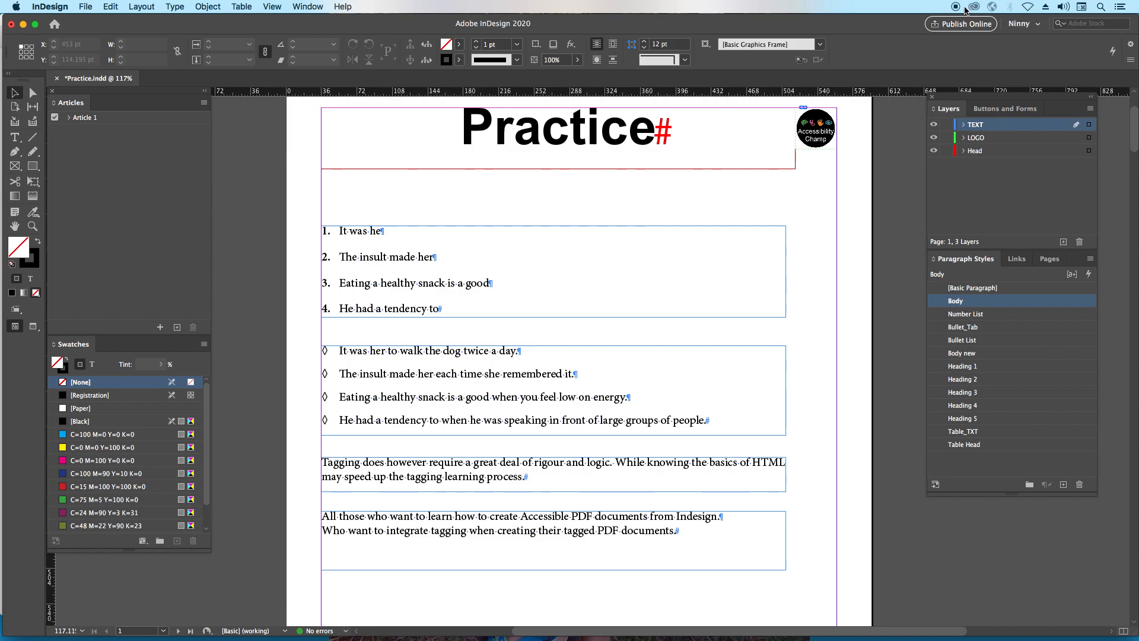
{"action": "scroll", "coordinate": [578, 202], "scroll_direction": "right", "scroll_amount": 2}
{"action": "scroll", "coordinate": [578, 202], "scroll_direction": "up", "scroll_amount": 1}
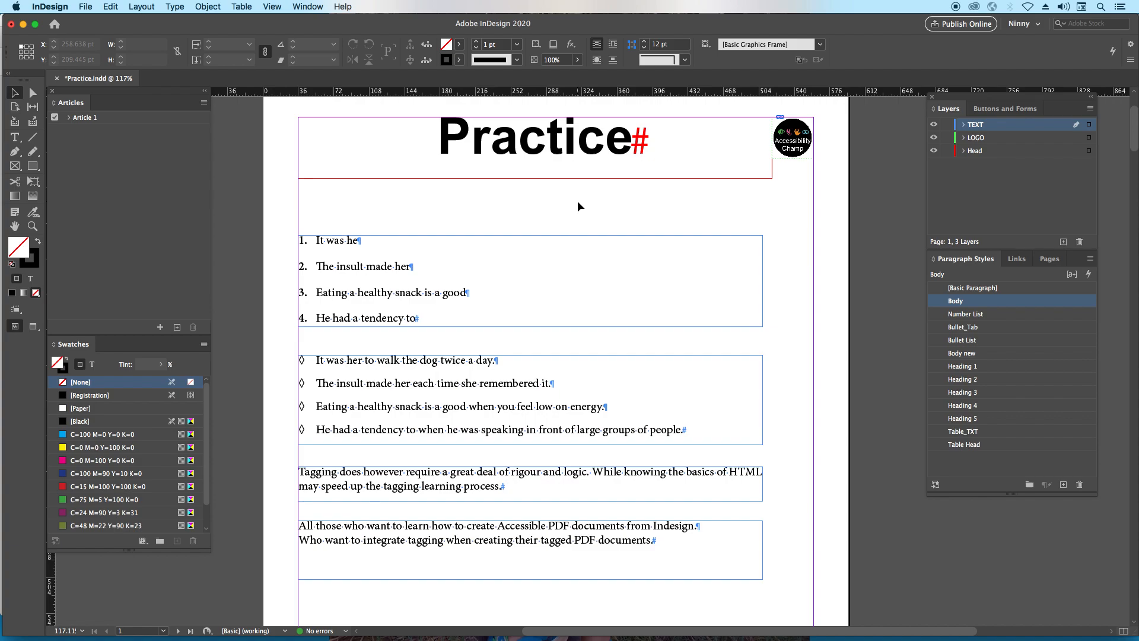
{"action": "key", "text": "super+z"}
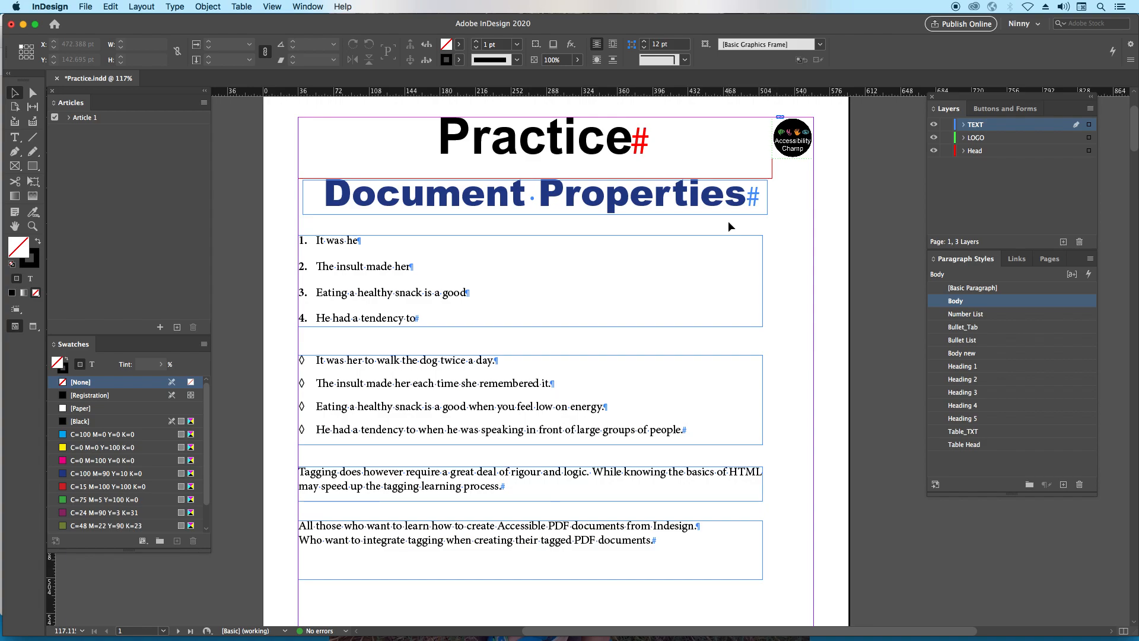
- Switch to Acrobat and inspect the description properties of Practice.pdf, including its title and author fields
{"action": "key", "text": "super+Tab"}
{"action": "key", "text": "super+Tab"}
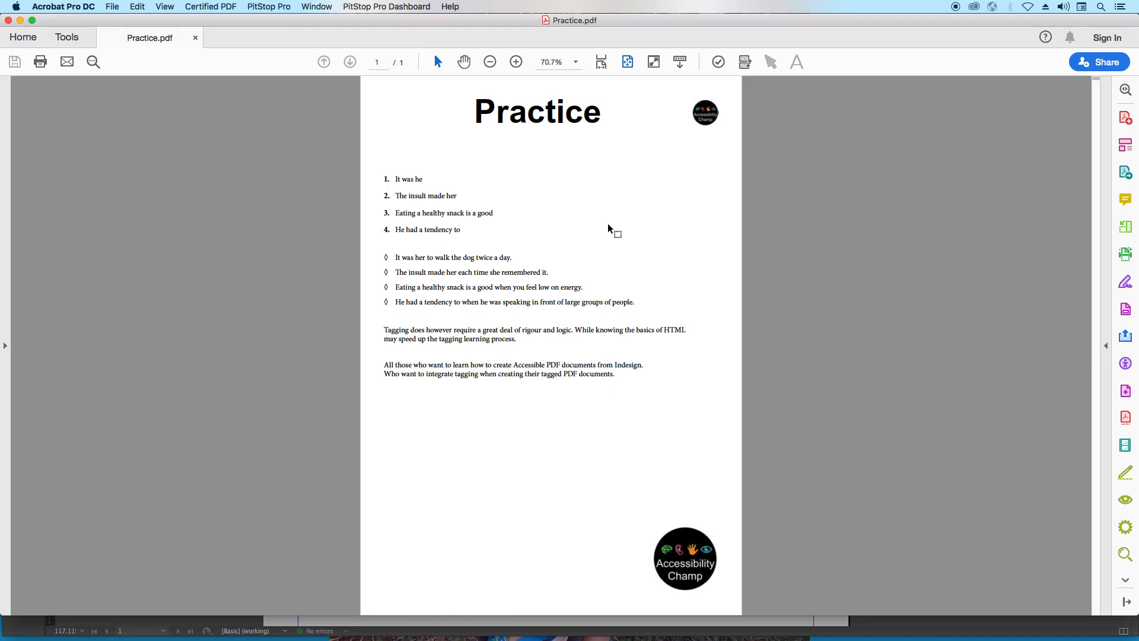
{"action": "key", "text": "super+d"}
{"action": "left_click_drag", "start_coordinate": [554, 154], "coordinate": [564, 158]}
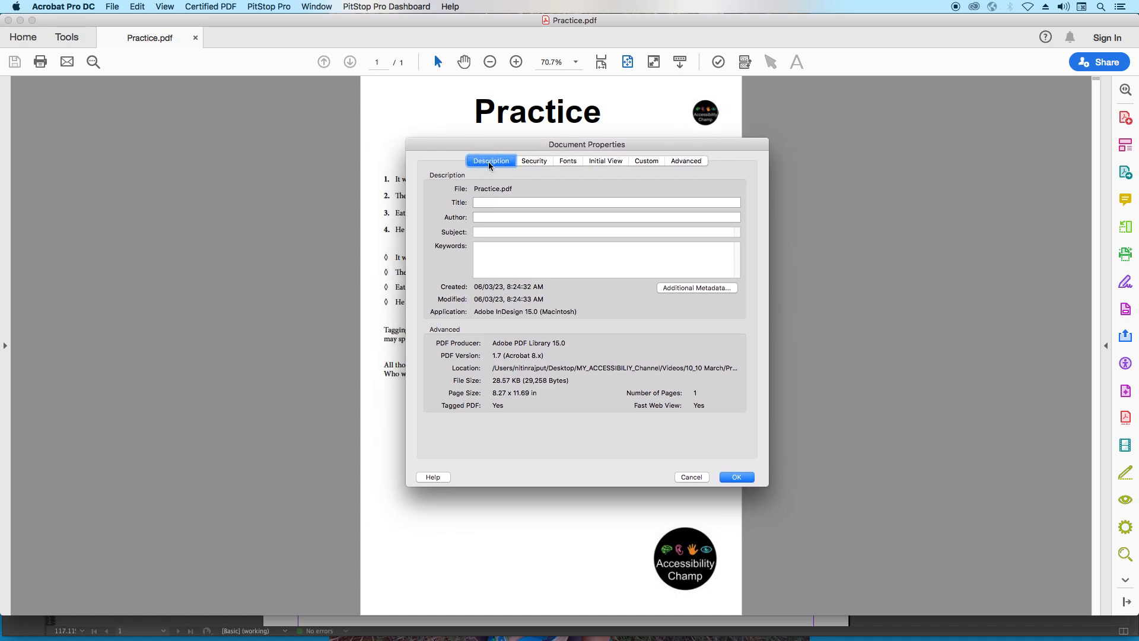
{"action": "left_click", "coordinate": [481, 203]}
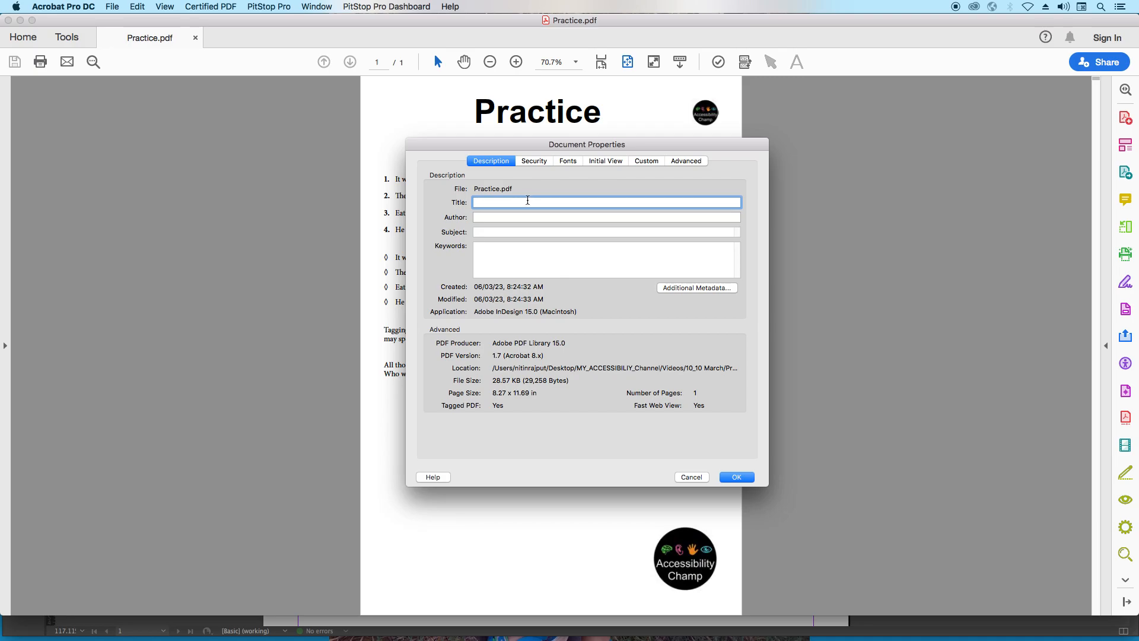
{"action": "key", "text": "Escape"}
- Run the accessibility check on the whole PDF and examine the Title result in the Document category
{"action": "left_click", "coordinate": [718, 62]}
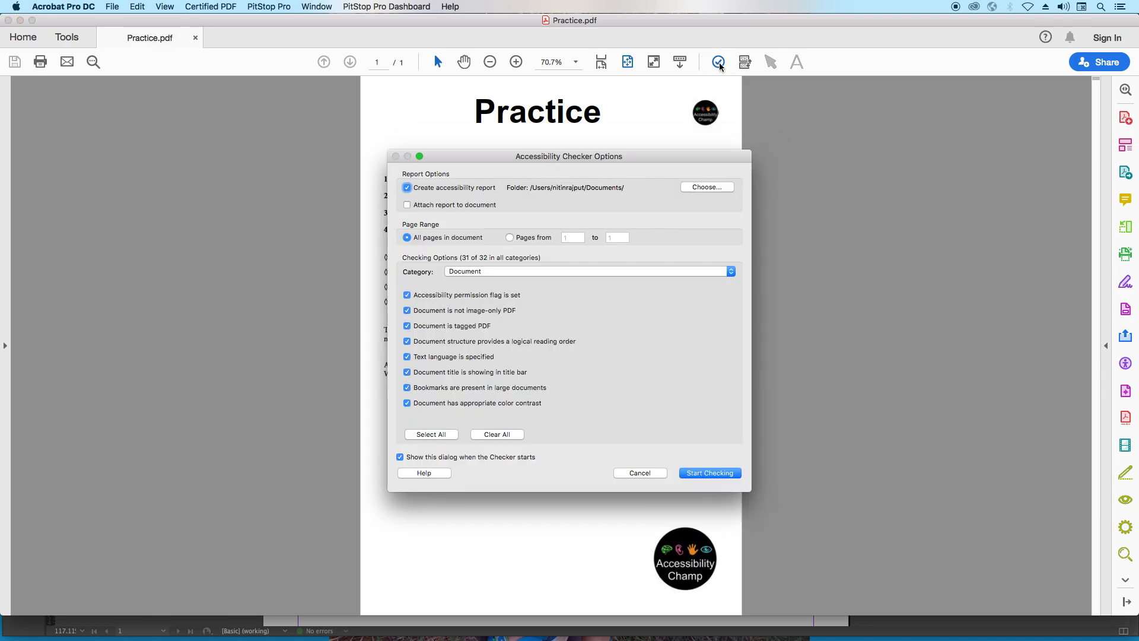
{"action": "key", "text": "Return"}
{"action": "left_click", "coordinate": [38, 142]}
{"action": "left_click", "coordinate": [86, 248]}
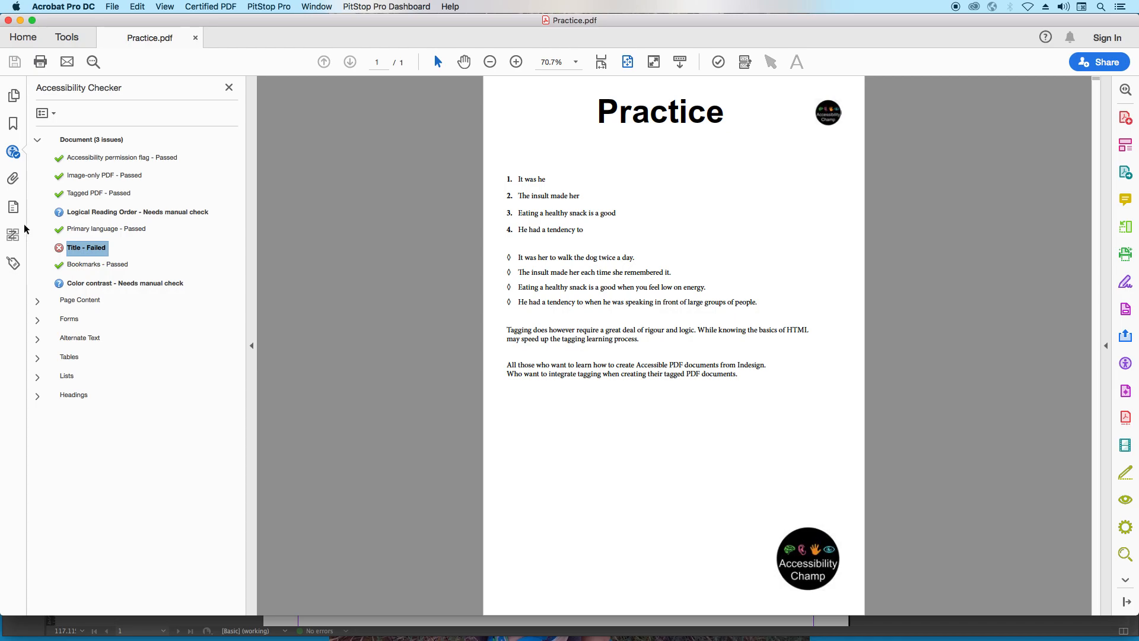
{"action": "left_click", "coordinate": [38, 140]}
- Set the PDF's title to testing and its author to xyz in the document properties
{"action": "key", "text": "super+d"}
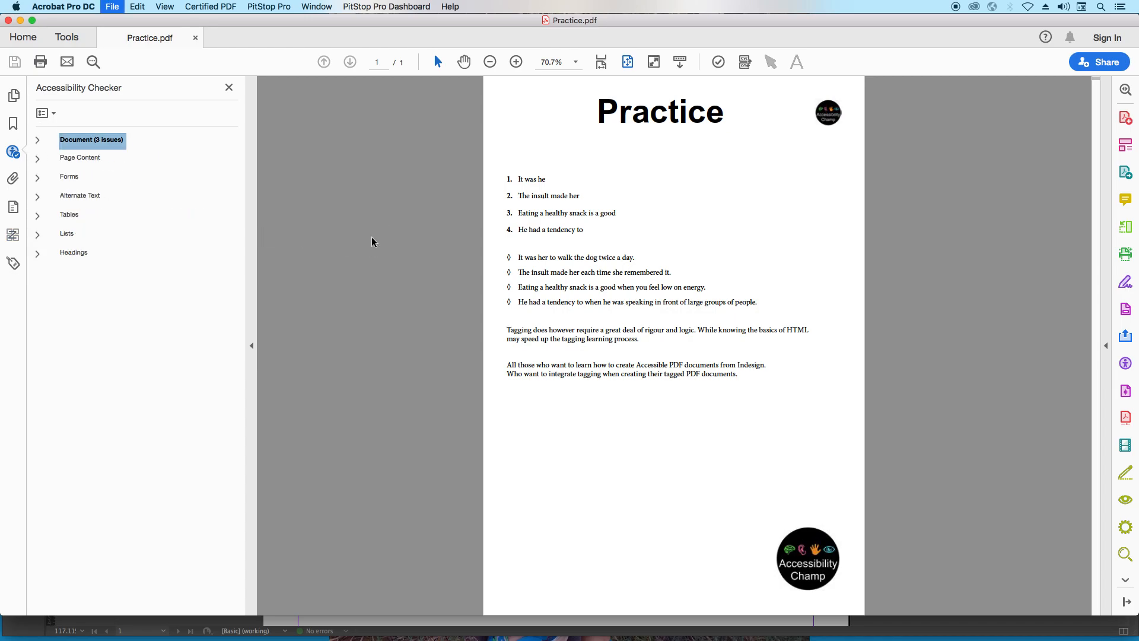
{"action": "left_click", "coordinate": [471, 210]}
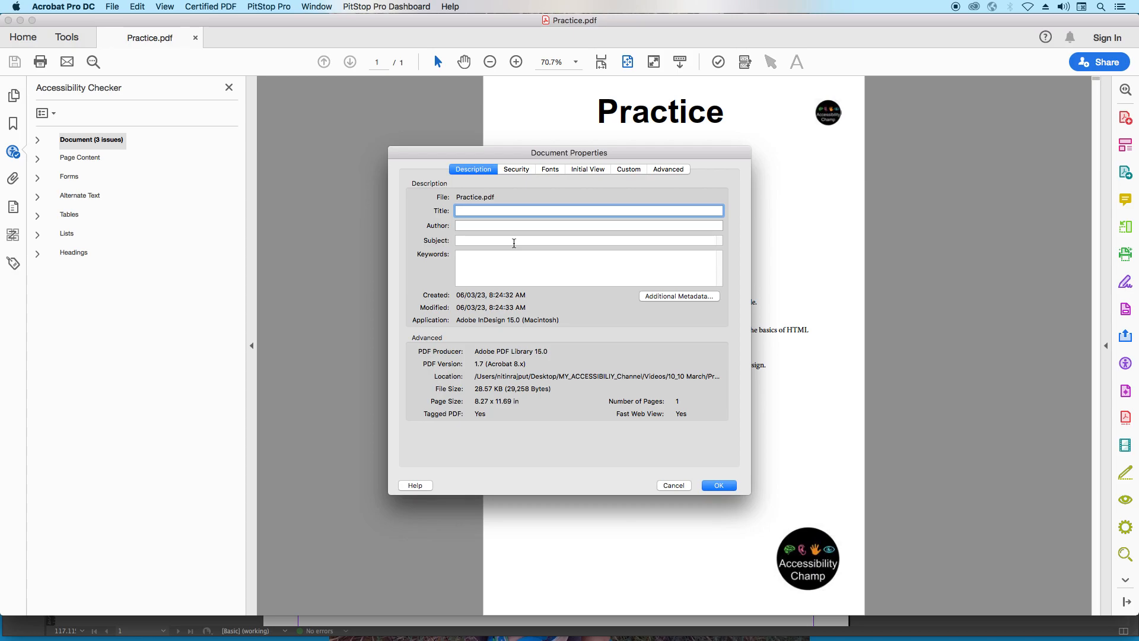
{"action": "type", "text": "testing"}
{"action": "left_click", "coordinate": [469, 225]}
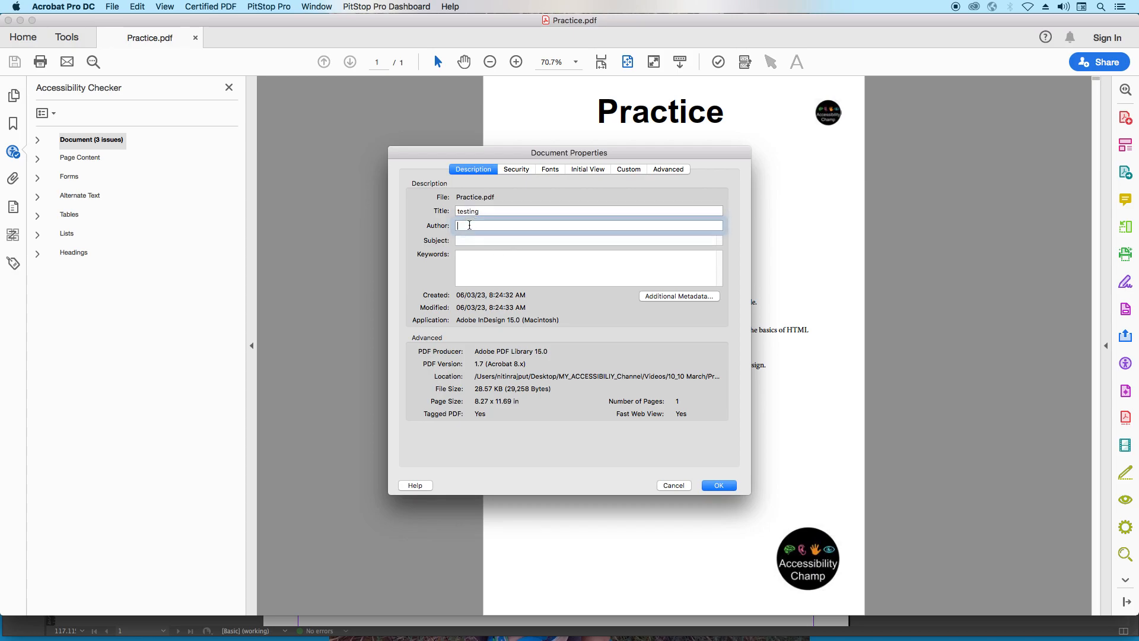
{"action": "type", "text": "xyz"}
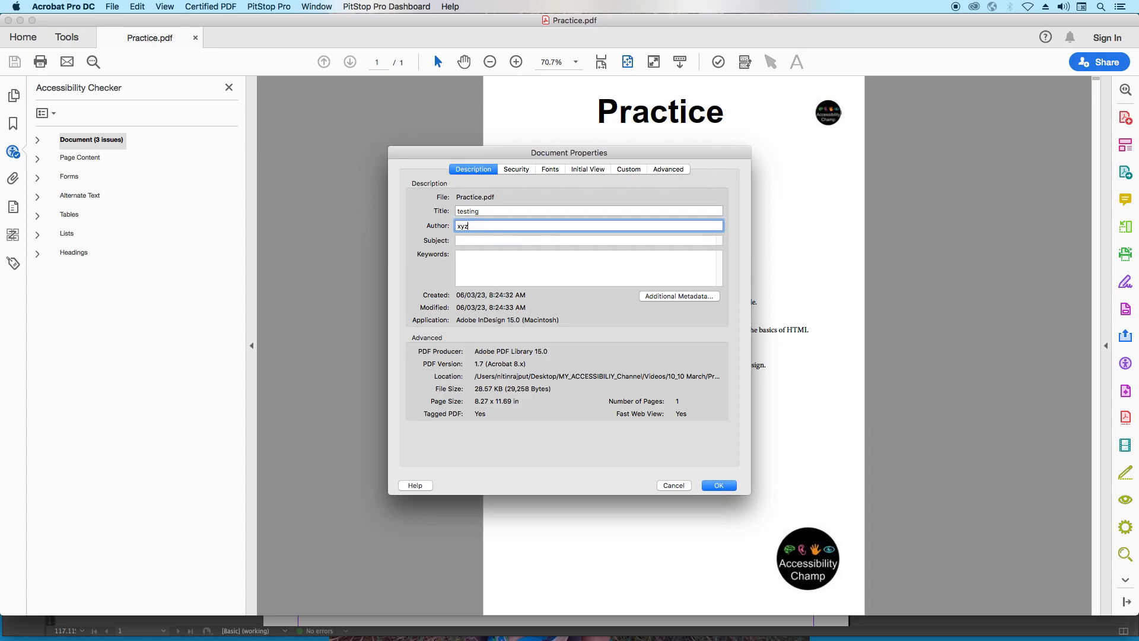
{"action": "left_click", "coordinate": [474, 241]}
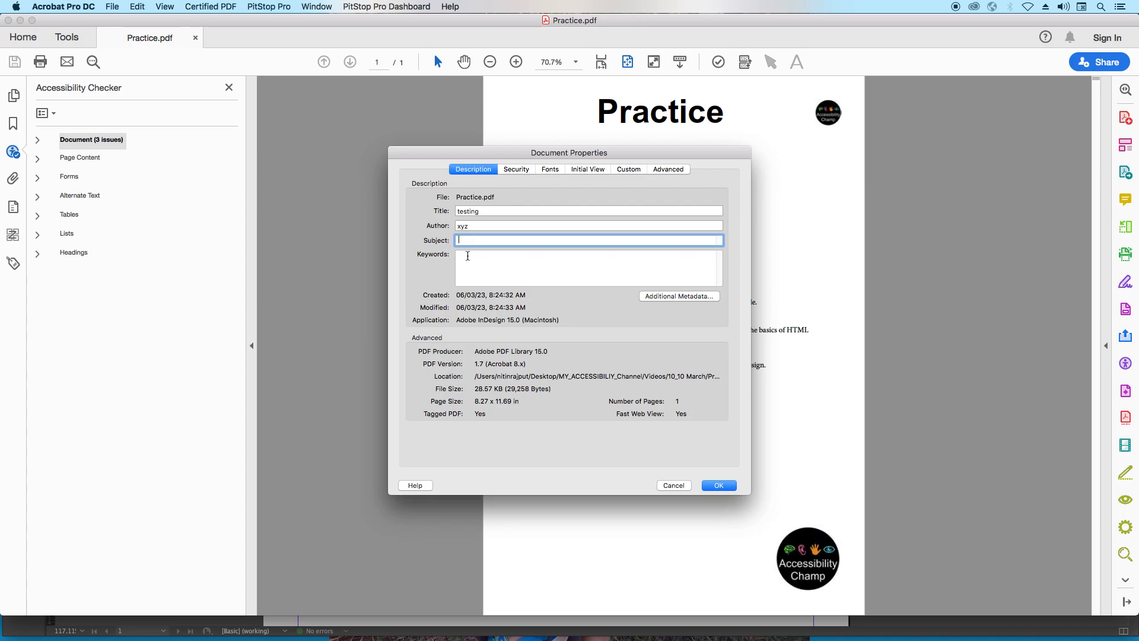
{"action": "left_click", "coordinate": [467, 256]}
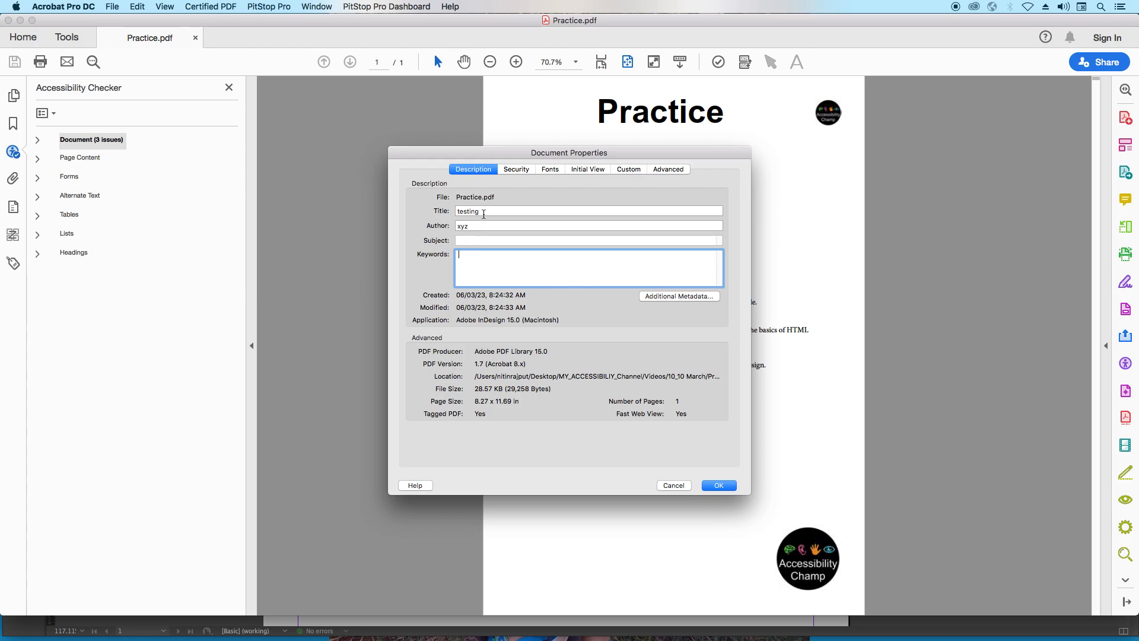
{"action": "left_click_drag", "start_coordinate": [485, 210], "coordinate": [449, 226]}
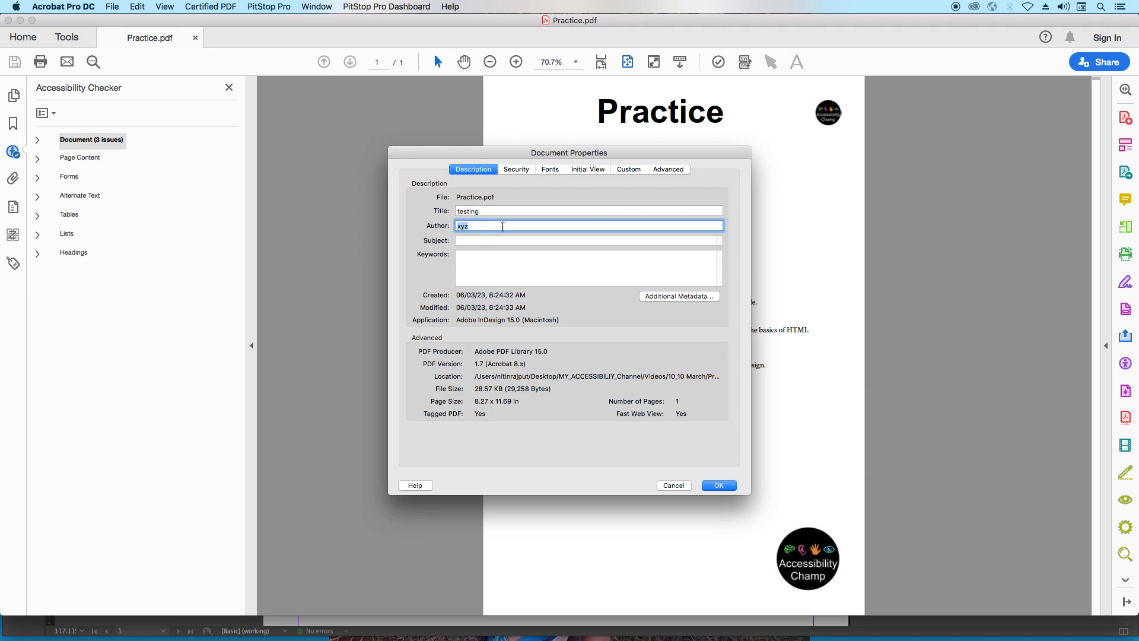
{"action": "left_click", "coordinate": [500, 225]}
{"action": "left_click", "coordinate": [713, 488]}
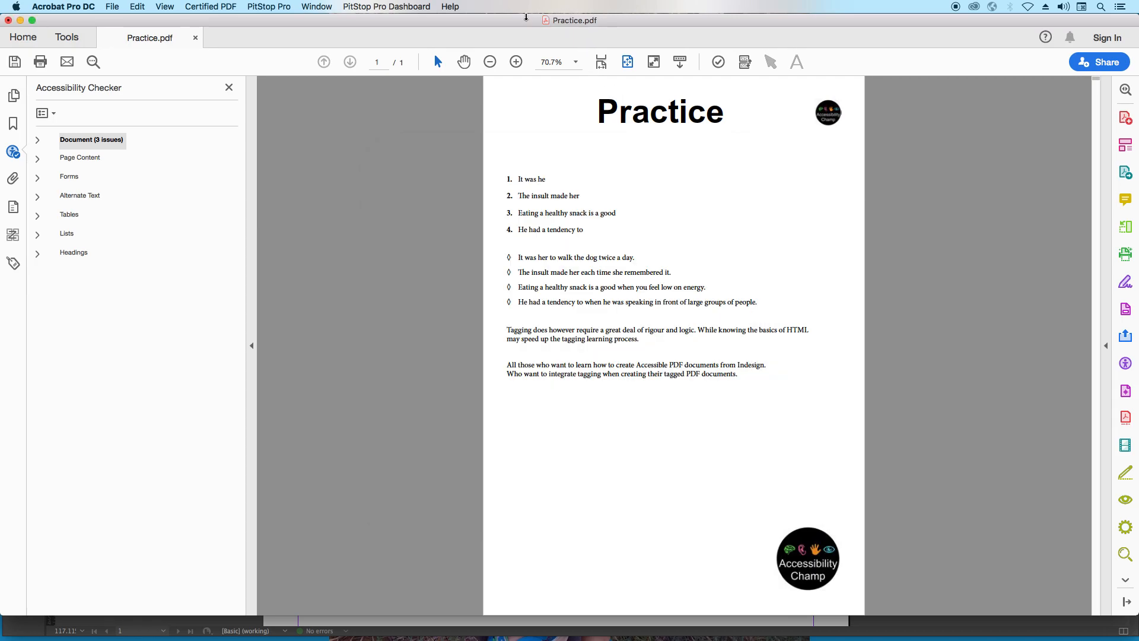
- Set the PDF's initial view to show the document title in the window's title bar
{"action": "key", "text": "super+d"}
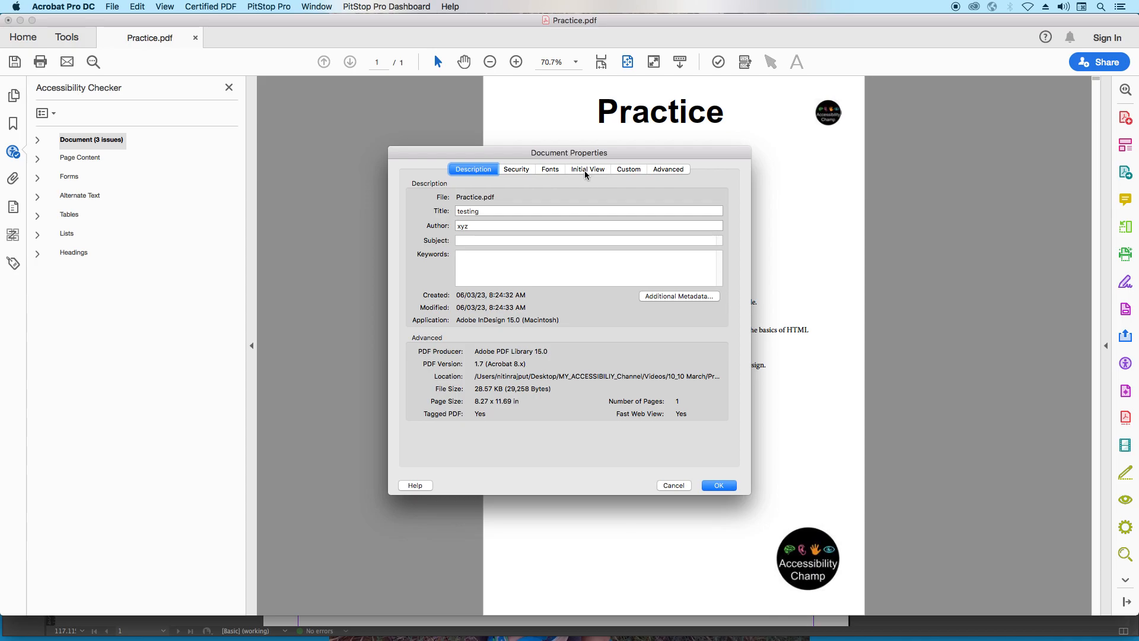
{"action": "left_click", "coordinate": [585, 170]}
{"action": "left_click", "coordinate": [496, 325]}
{"action": "left_click", "coordinate": [479, 335]}
{"action": "left_click", "coordinate": [719, 486]}
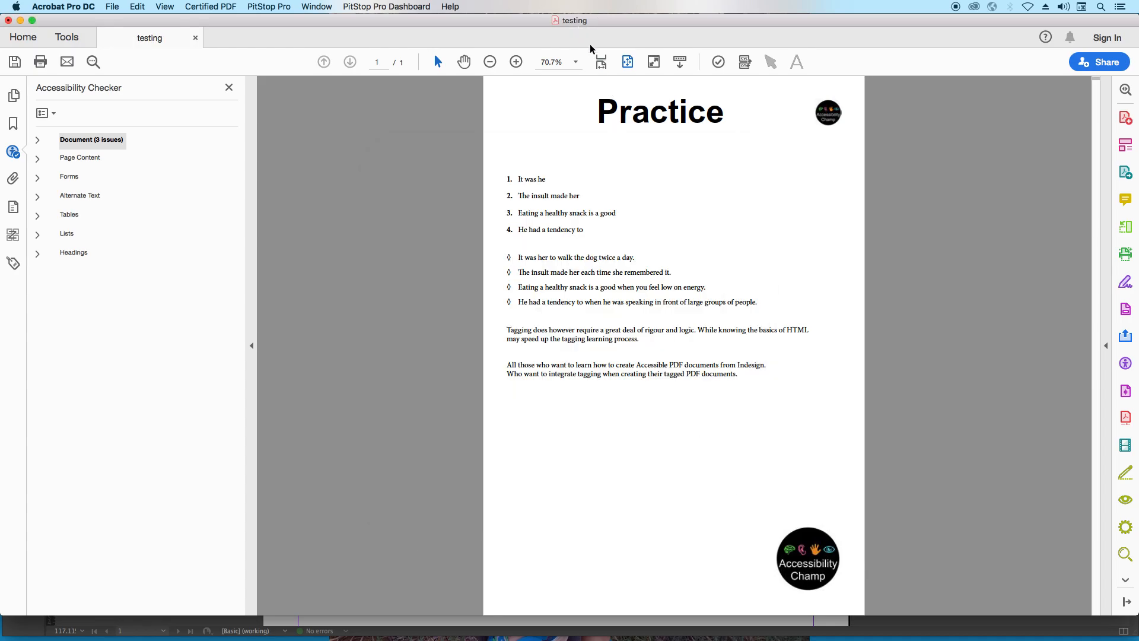
- Rerun the accessibility check on the PDF and review the Title rule in the Document category
{"action": "left_click", "coordinate": [719, 62]}
{"action": "key", "text": "Return"}
{"action": "left_click", "coordinate": [46, 146]}
{"action": "left_click", "coordinate": [98, 247]}
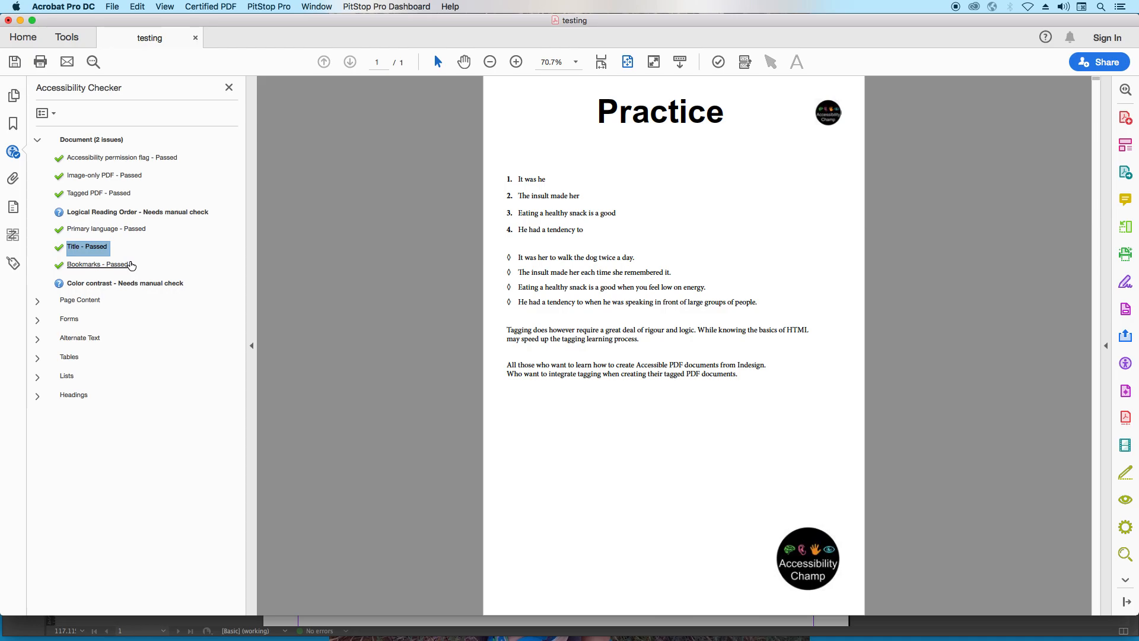
{"action": "left_click", "coordinate": [38, 141]}
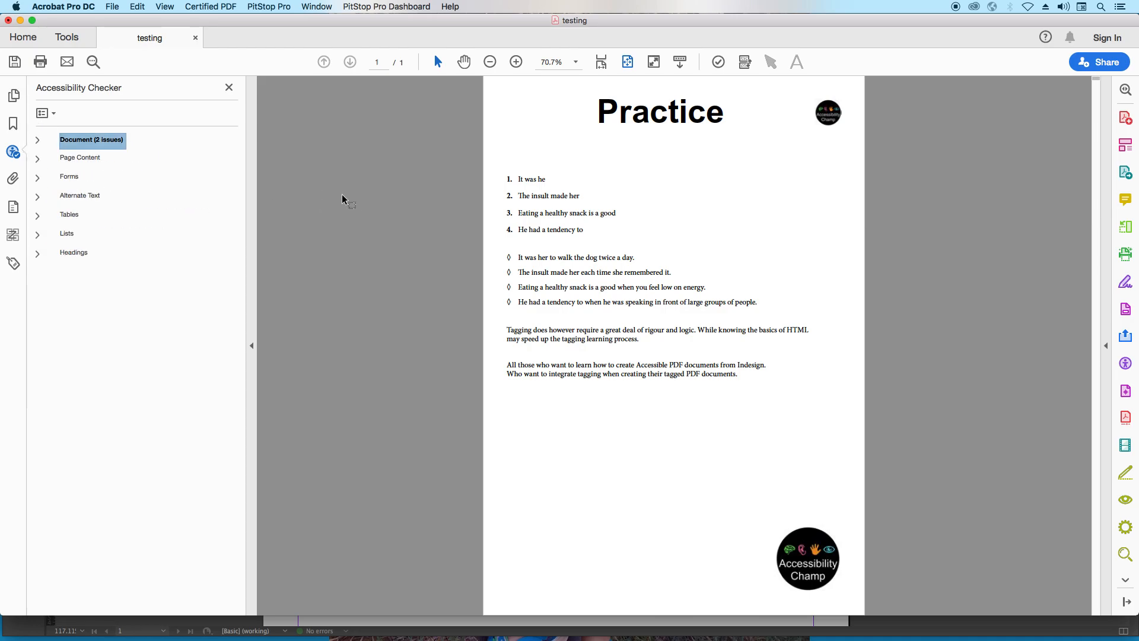
- Close the PDF without saving its changes and return to the InDesign document
{"action": "key", "text": "super+w"}
{"action": "left_click", "coordinate": [524, 223]}
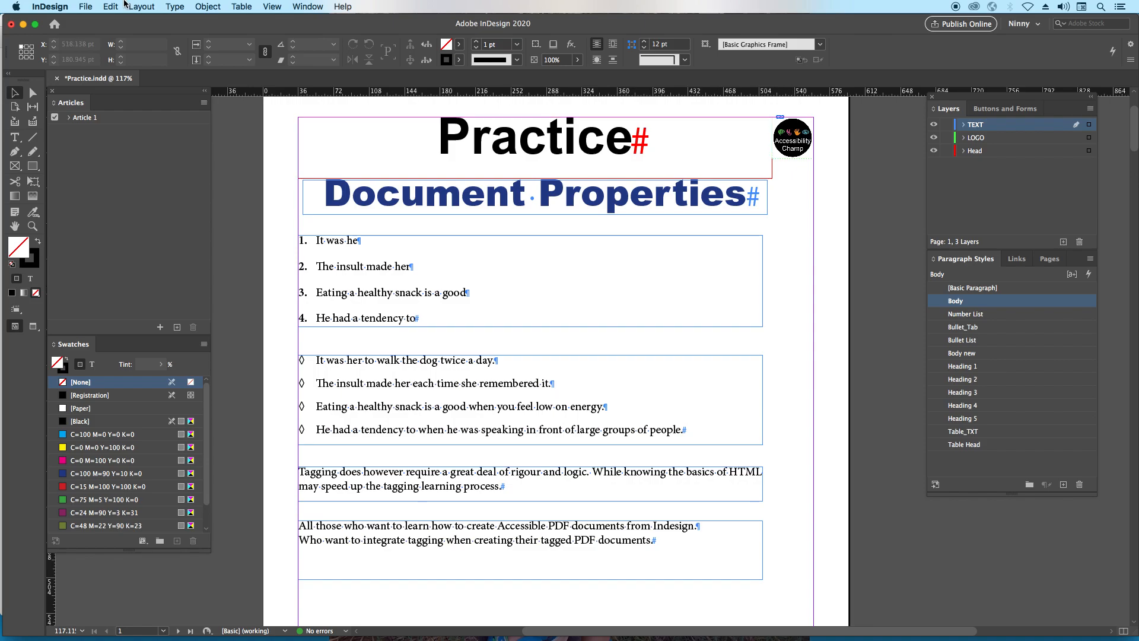
- Fill in the InDesign file information with title Document Properties, author Accessibility Champ and keyword TEsting
{"action": "left_click", "coordinate": [86, 7]}
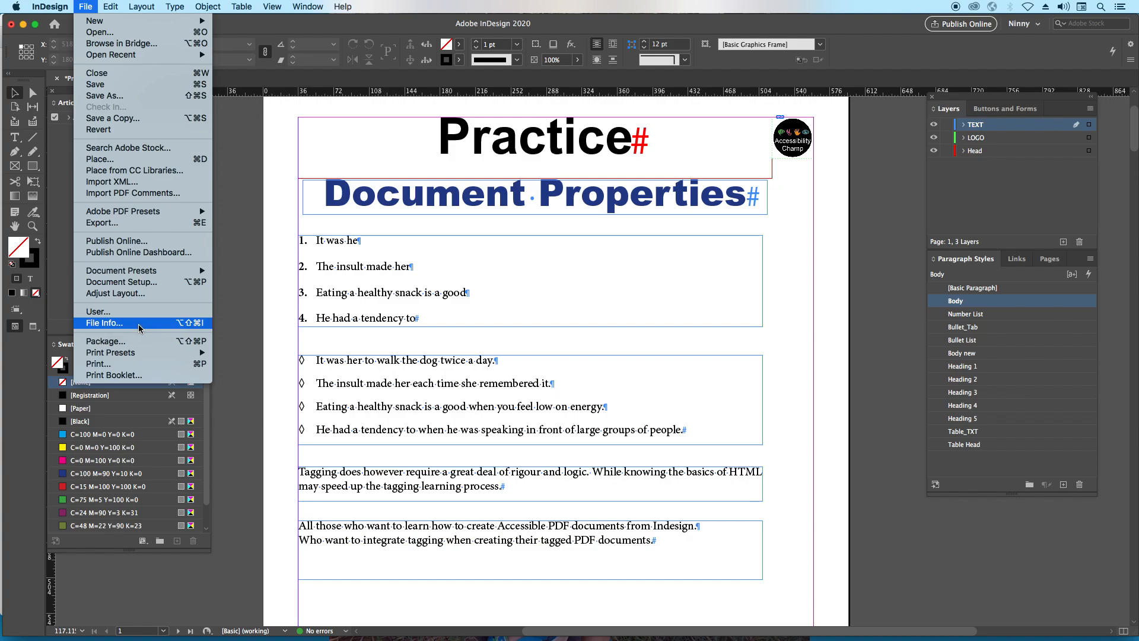
{"action": "left_click", "coordinate": [139, 324]}
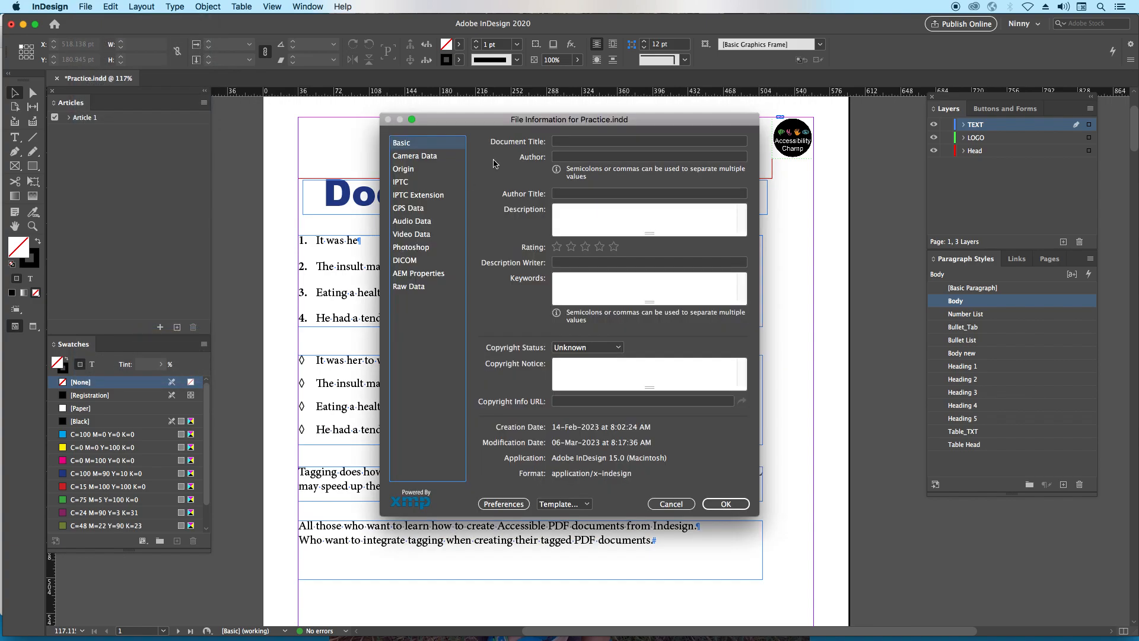
{"action": "left_click", "coordinate": [588, 141]}
{"action": "type", "text": "Docum"}
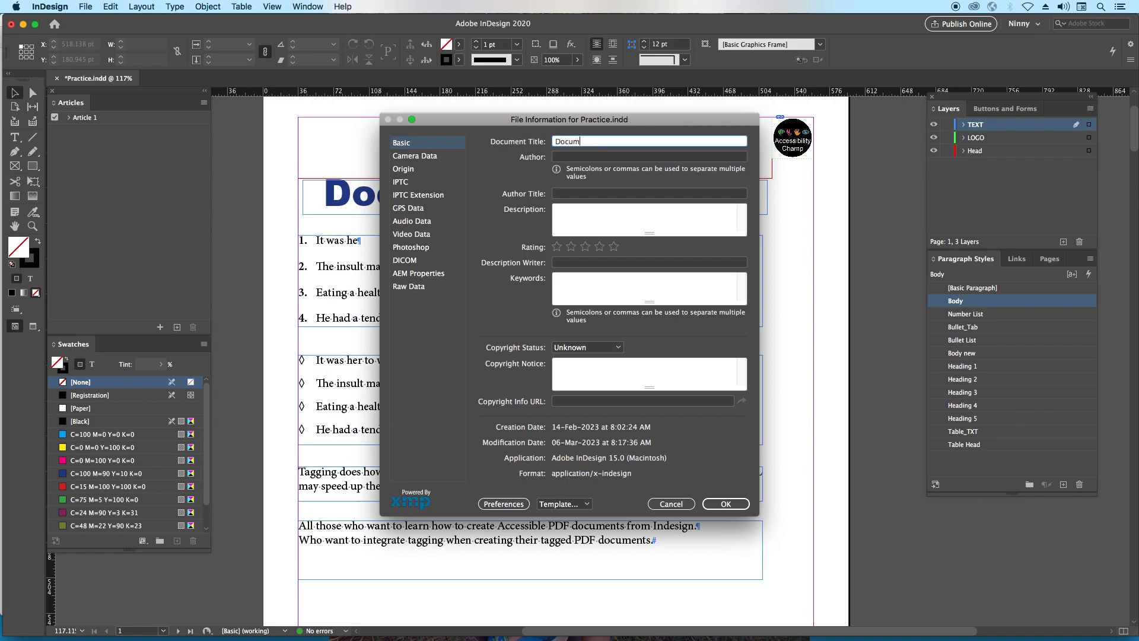
{"action": "type", "text": "ent Properties"}
{"action": "left_click", "coordinate": [586, 157]}
{"action": "type", "text": "Accessibility"}
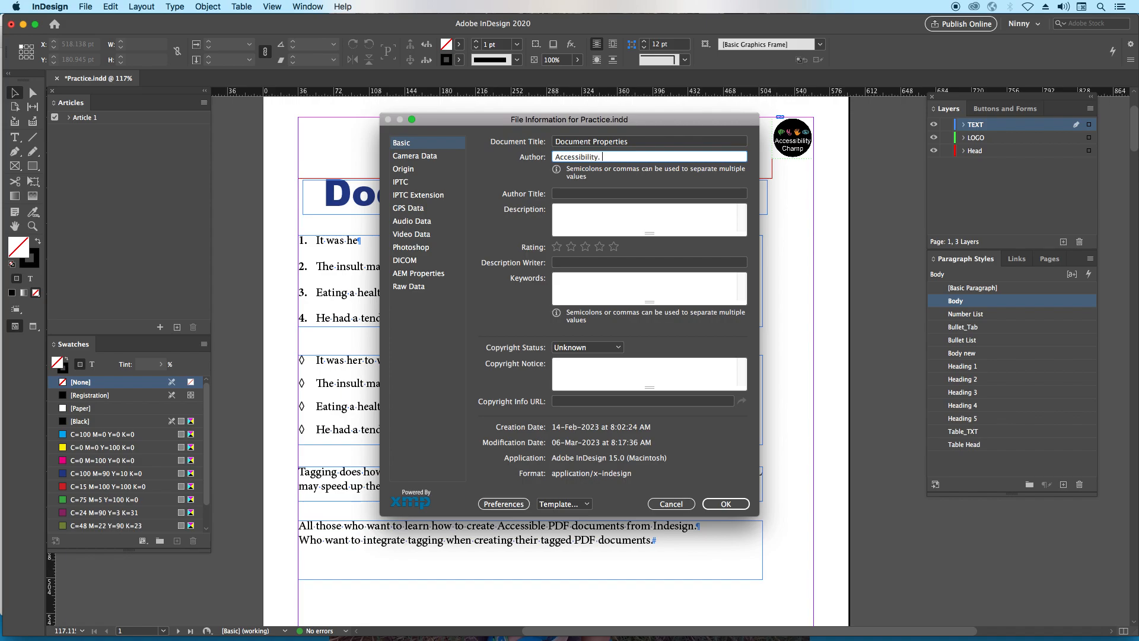
{"action": "type", "text": " Champ"}
{"action": "left_click", "coordinate": [588, 278]}
{"action": "type", "text": "TEsting"}
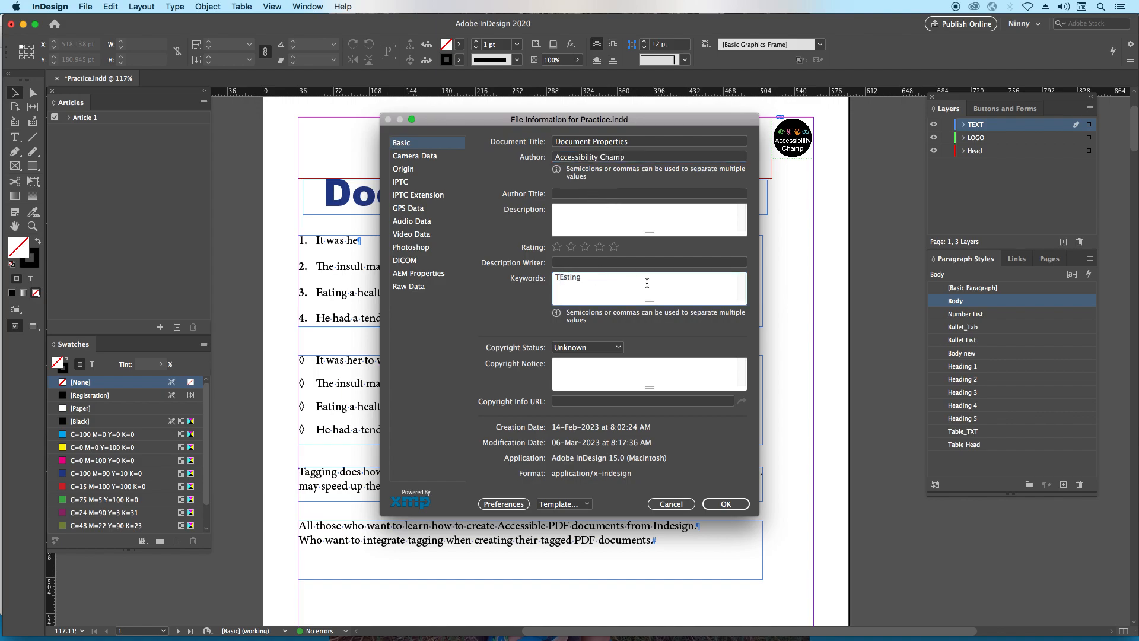
{"action": "left_click", "coordinate": [728, 504]}
{"action": "left_click", "coordinate": [801, 230]}
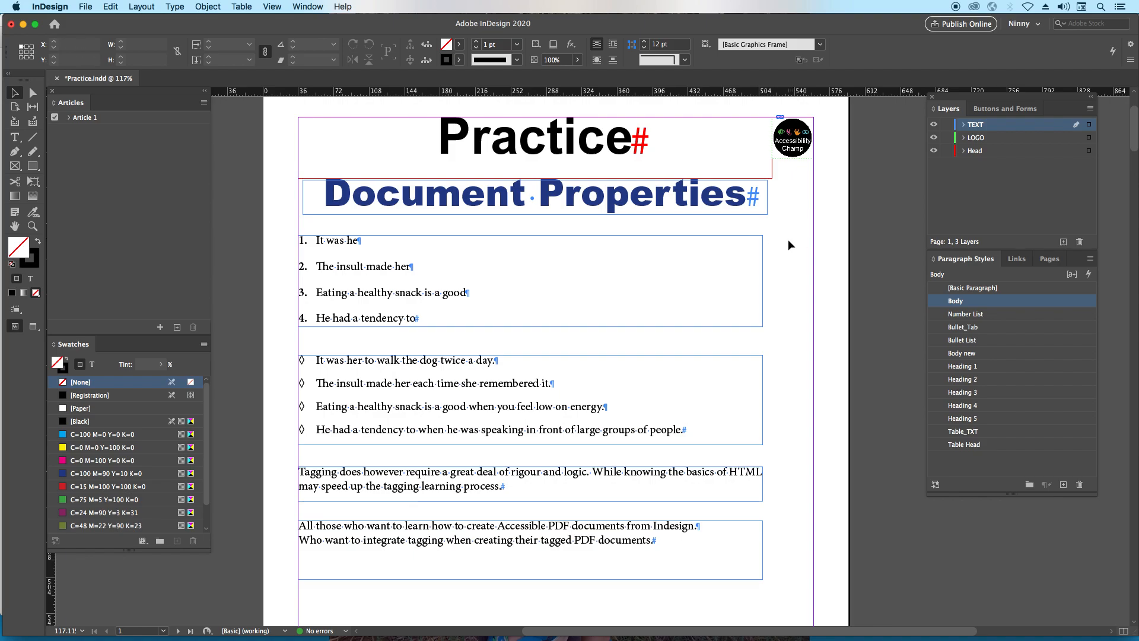
- Start exporting the document as Adobe PDF (Interactive) under the name Practice, replacing the existing PDF
{"action": "key", "text": "super+e"}
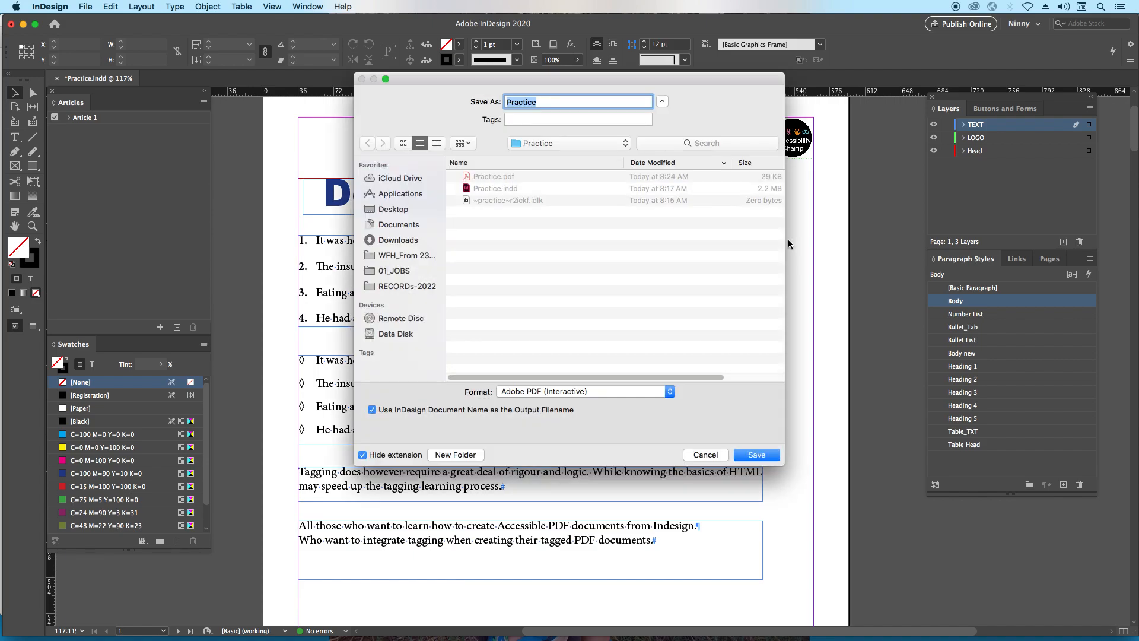
{"action": "left_click", "coordinate": [538, 390]}
{"action": "left_click", "coordinate": [579, 394]}
{"action": "left_click", "coordinate": [764, 457]}
{"action": "left_click", "coordinate": [655, 157]}
{"action": "left_click_drag", "start_coordinate": [611, 164], "coordinate": [603, 229]}
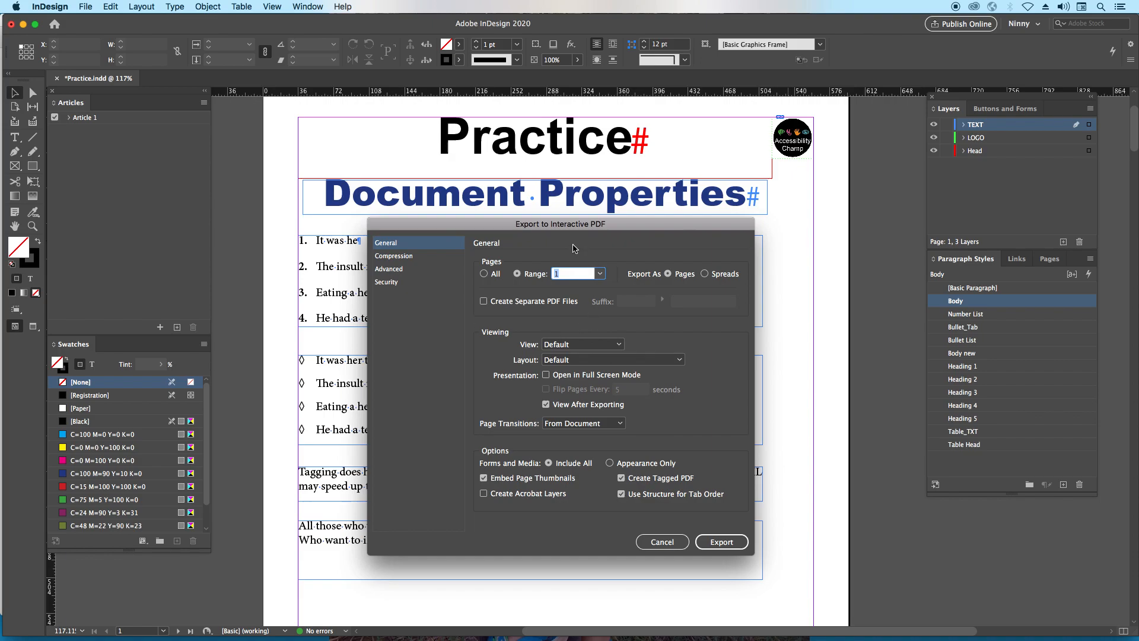
- Set the interactive PDF export to page range 1, exported as Pages, with the Default view
{"action": "left_click", "coordinate": [518, 274]}
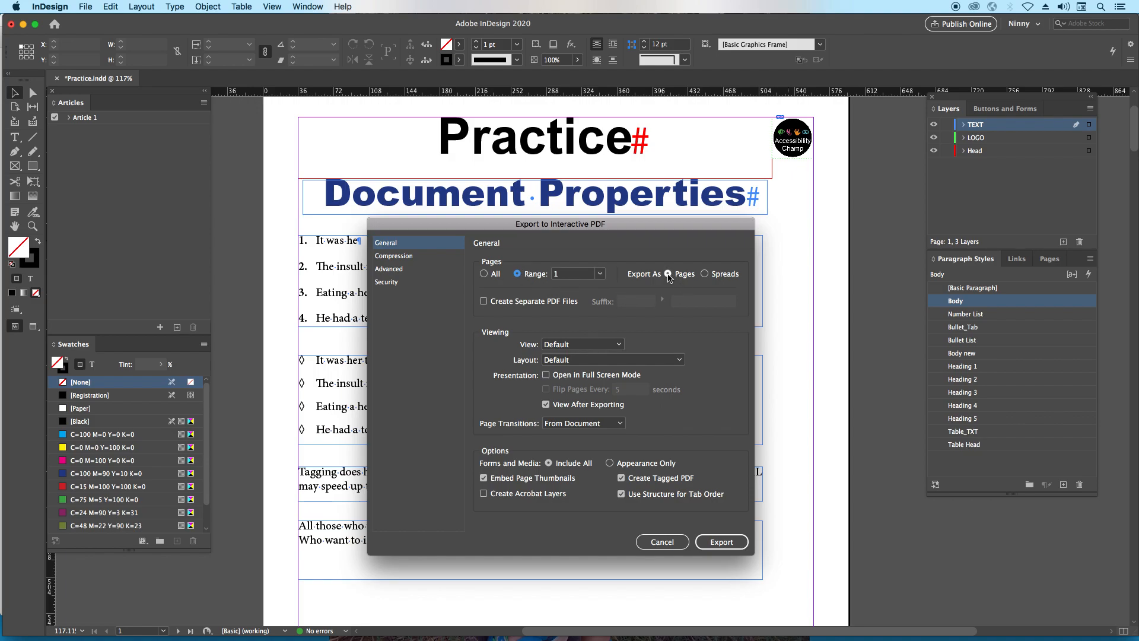
{"action": "left_click", "coordinate": [705, 275]}
{"action": "left_click", "coordinate": [668, 274]}
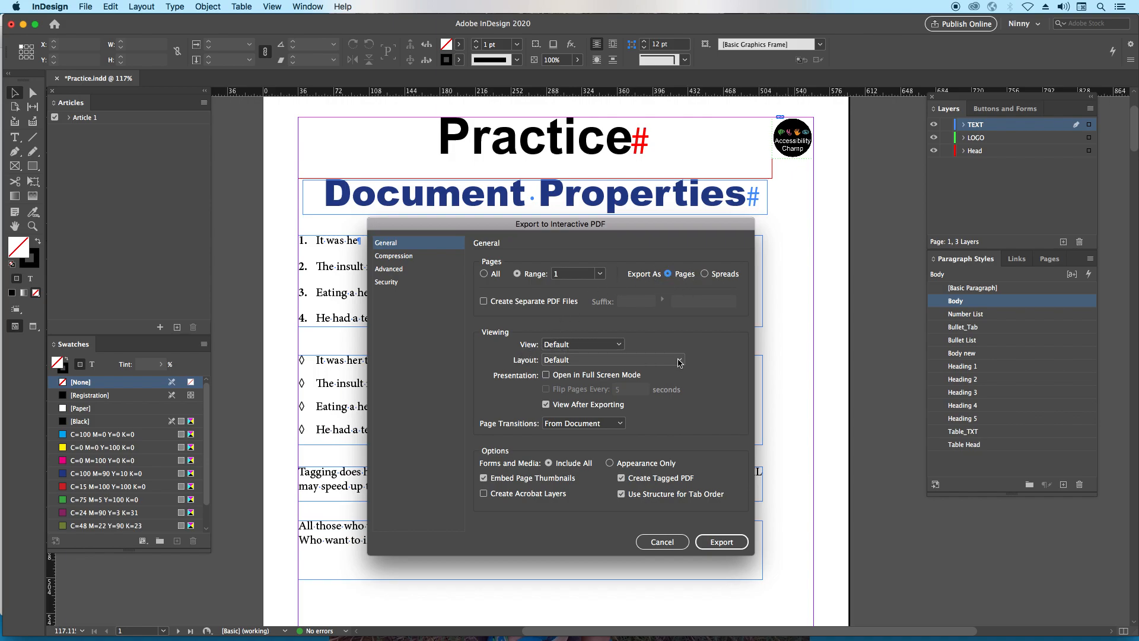
{"action": "left_click", "coordinate": [619, 346]}
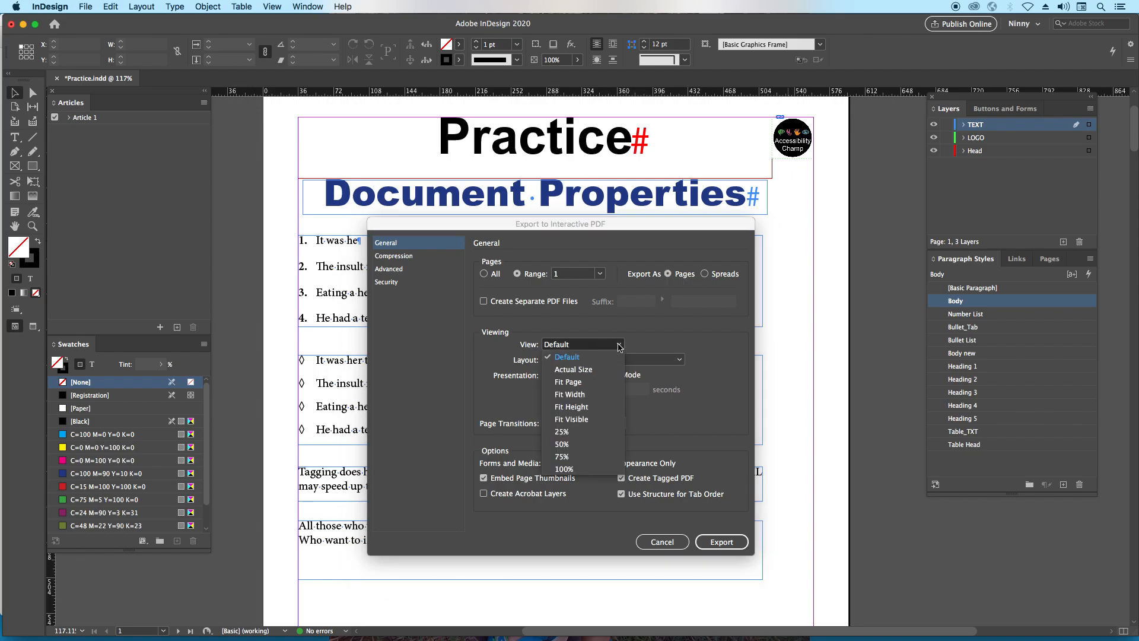
{"action": "left_click", "coordinate": [663, 337]}
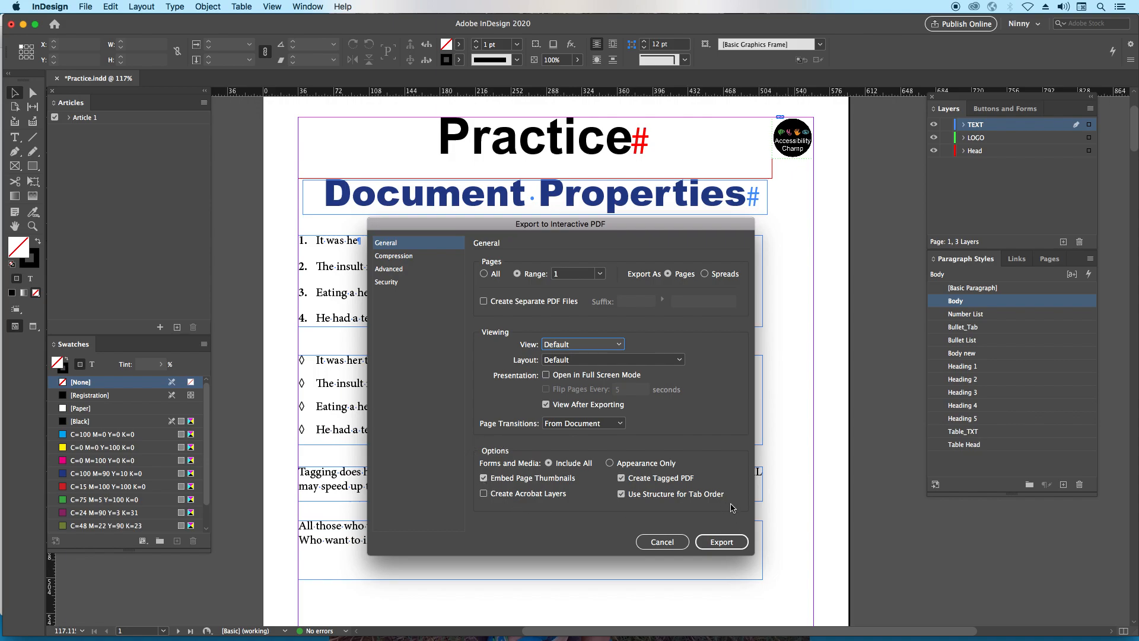
- Enable Create Tagged PDF, Use Structure for Tab Order and Embed Page Thumbnails for the export
{"action": "left_click", "coordinate": [621, 480]}
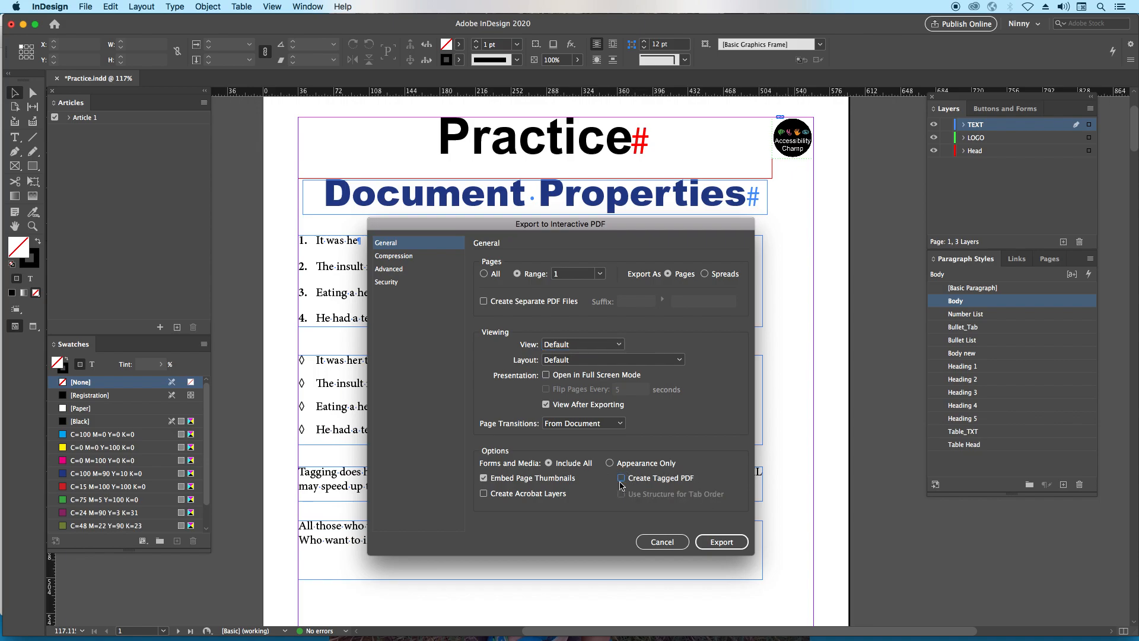
{"action": "left_click", "coordinate": [620, 480]}
{"action": "left_click", "coordinate": [621, 494]}
{"action": "left_click", "coordinate": [484, 479]}
{"action": "left_click", "coordinate": [484, 479]}
- Set the export image compression to JPEG (Lossy) with Medium JPEG quality and a resolution of 100 ppi
{"action": "left_click", "coordinate": [408, 262]}
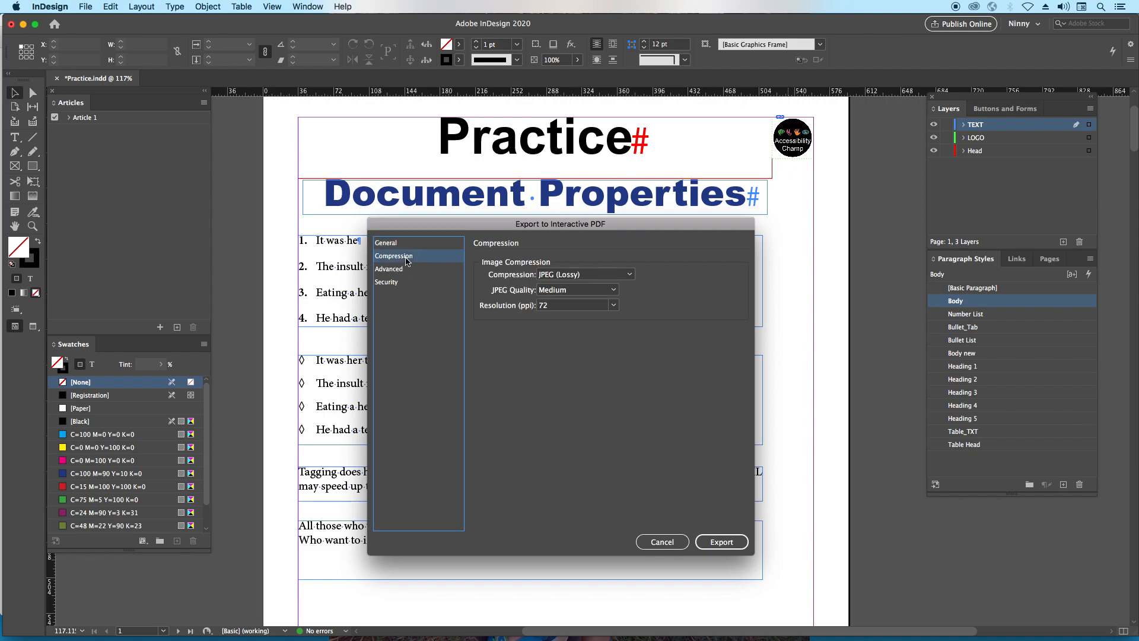
{"action": "left_click", "coordinate": [630, 275]}
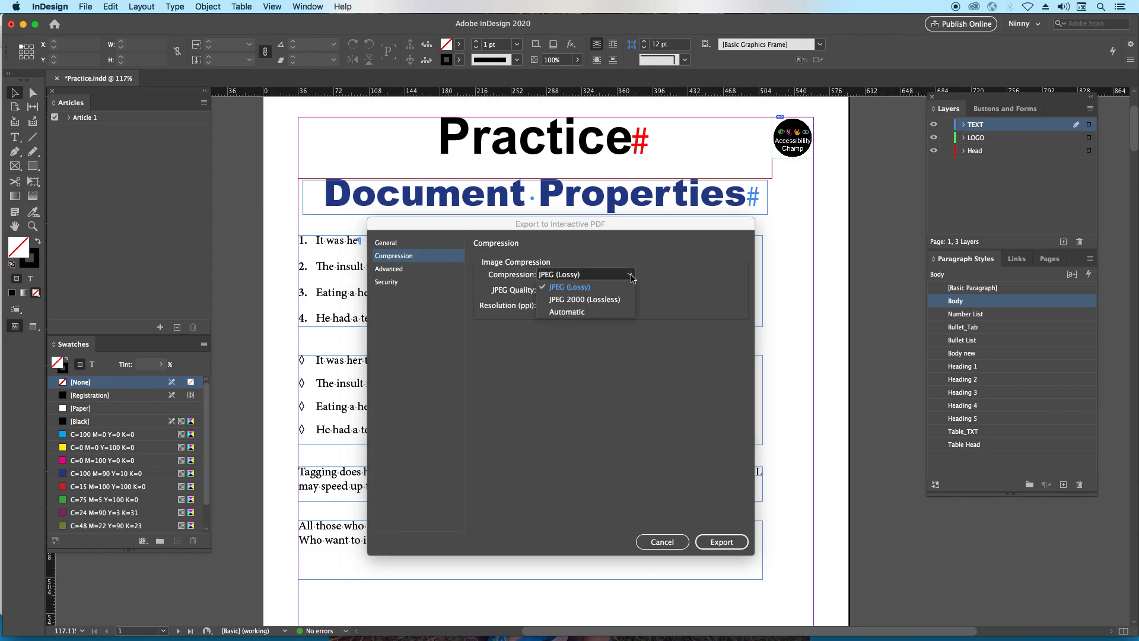
{"action": "left_click", "coordinate": [623, 288]}
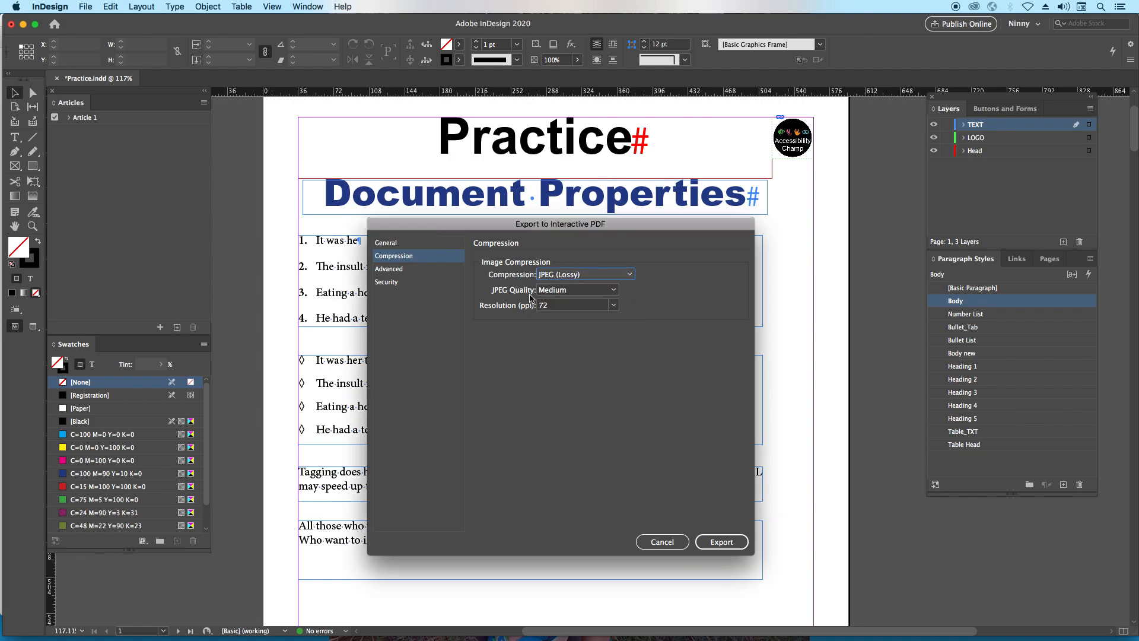
{"action": "left_click", "coordinate": [615, 291]}
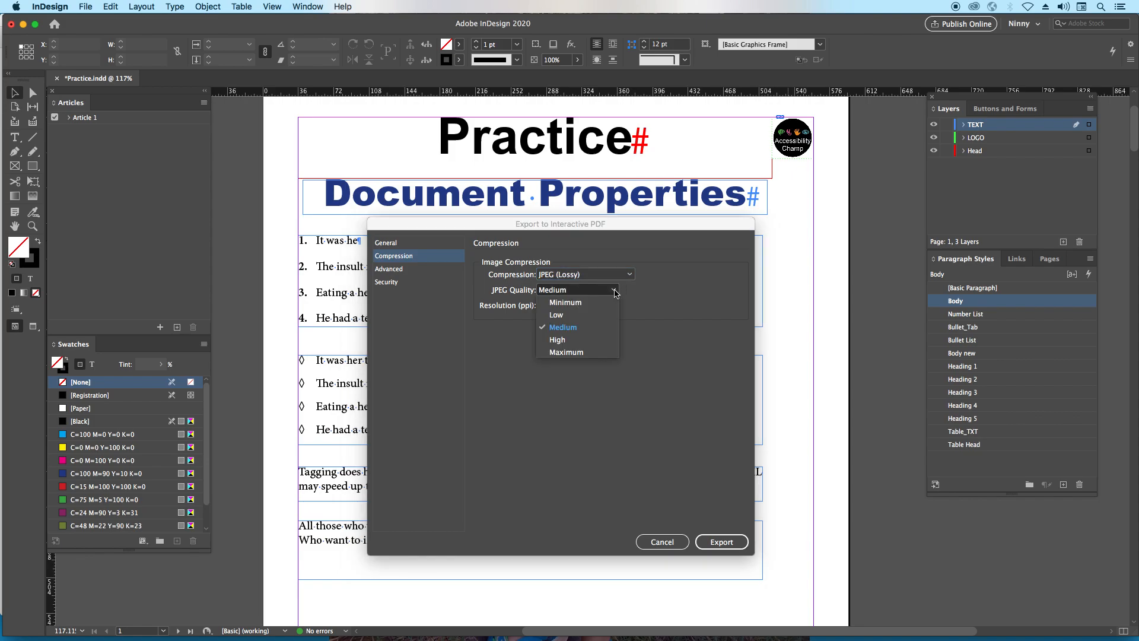
{"action": "left_click", "coordinate": [595, 330]}
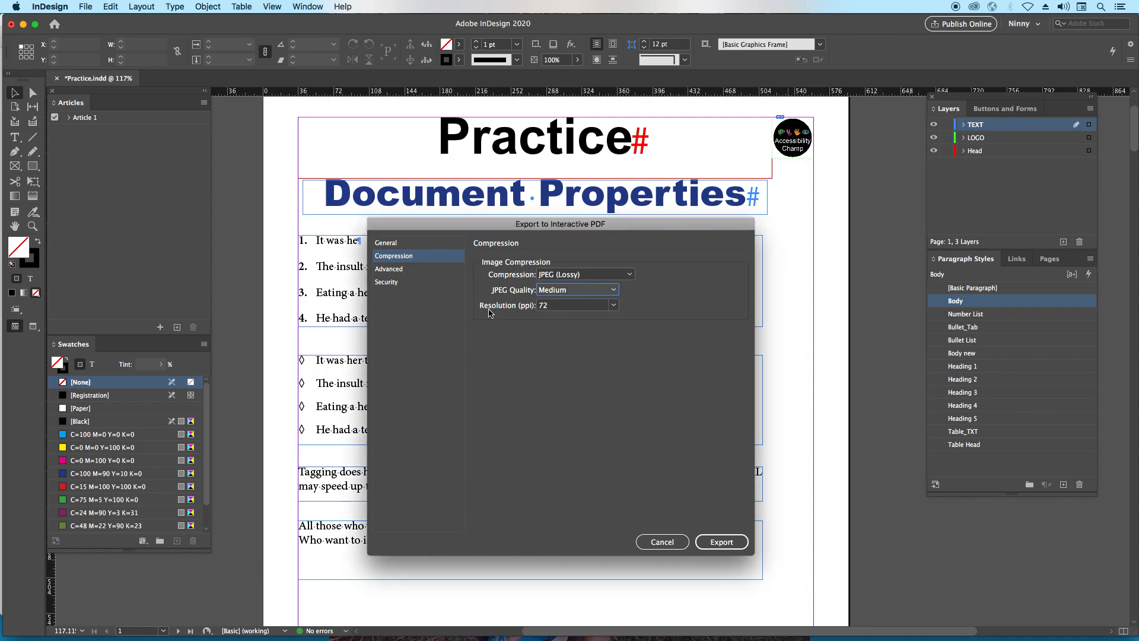
{"action": "double_click", "coordinate": [580, 308]}
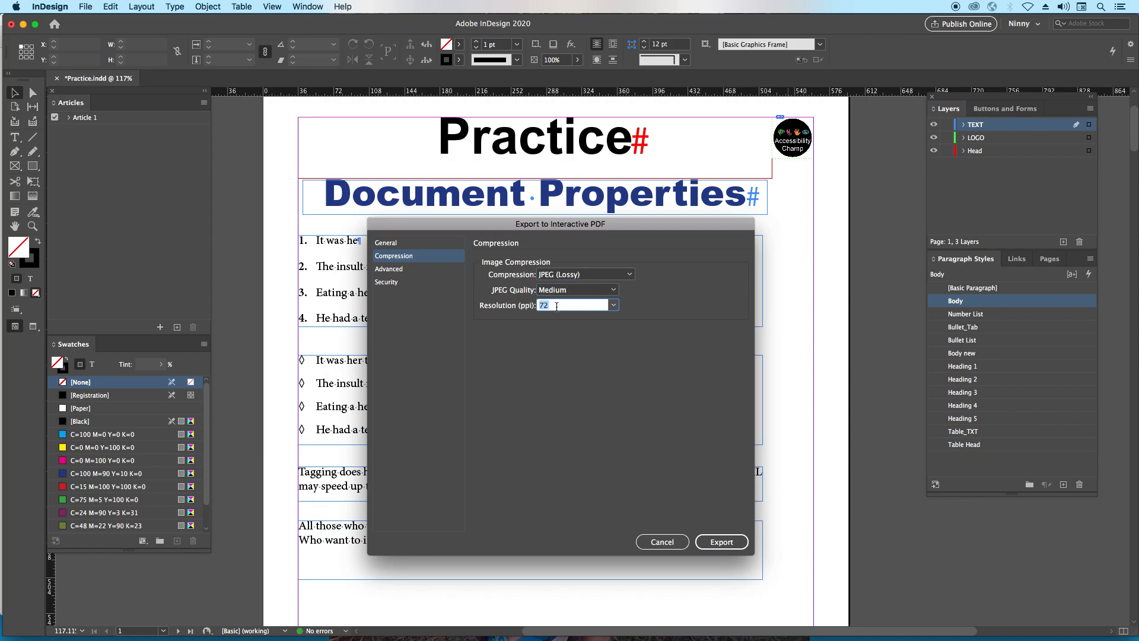
{"action": "type", "text": "100"}
{"action": "left_click", "coordinate": [614, 305]}
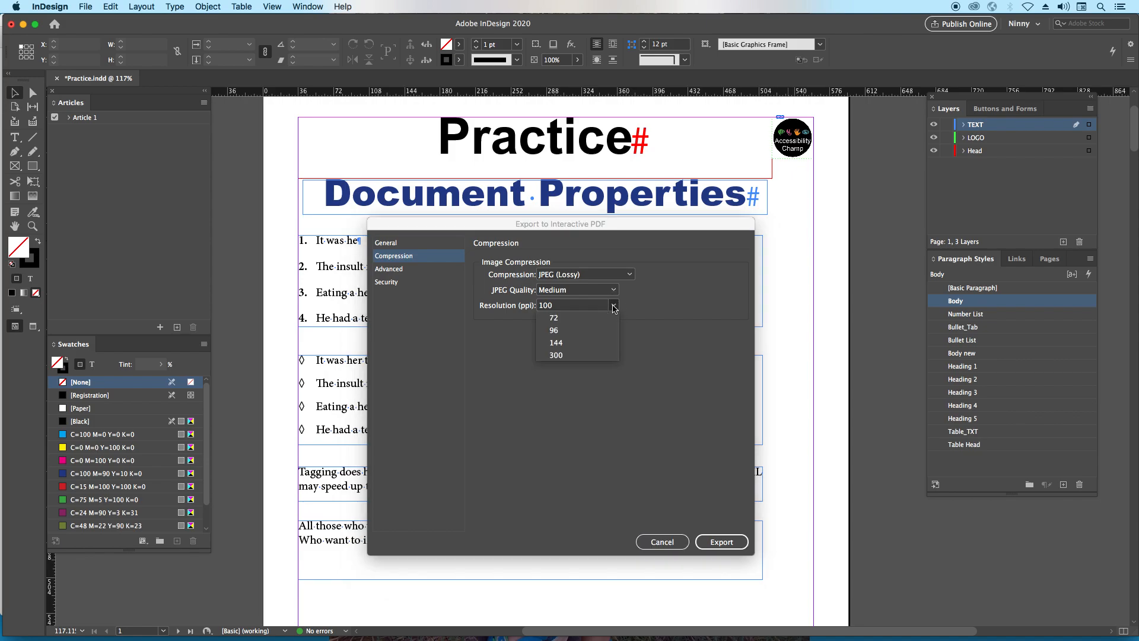
{"action": "left_click", "coordinate": [567, 306]}
{"action": "left_click", "coordinate": [567, 306]}
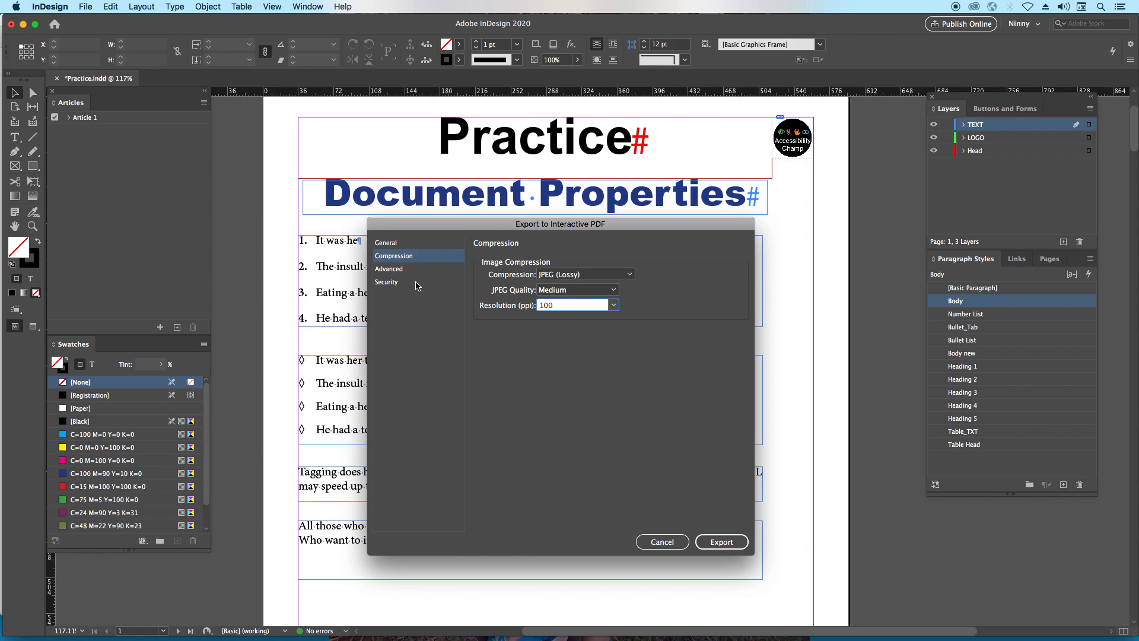
- Set the export accessibility options to display the Document Title and use English: USA as the language
{"action": "left_click", "coordinate": [401, 270]}
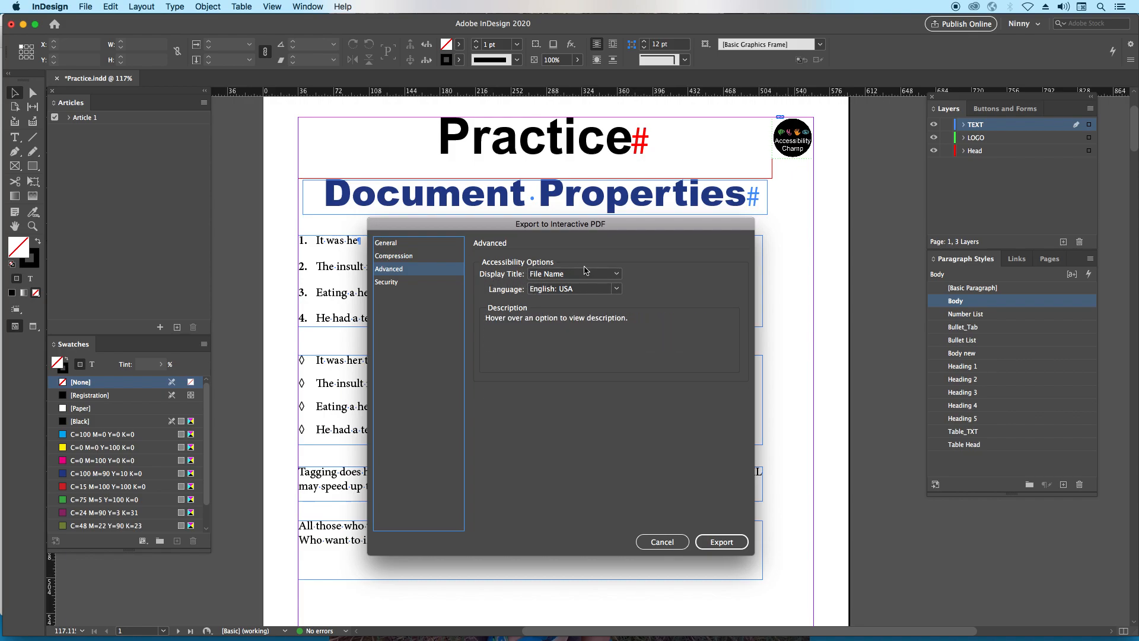
{"action": "left_click", "coordinate": [618, 274]}
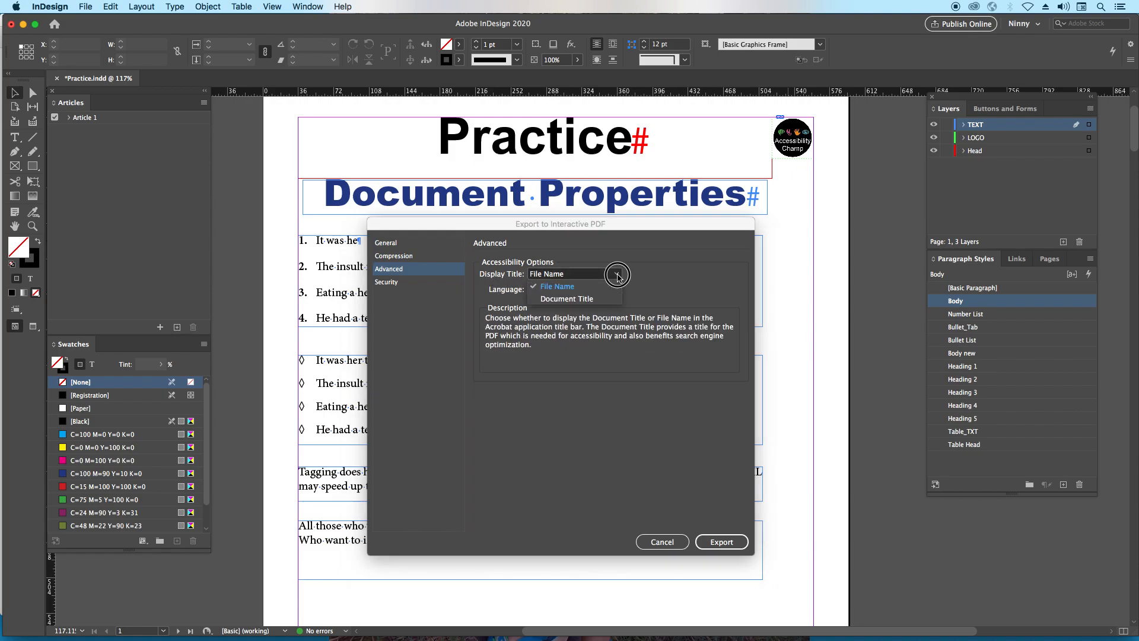
{"action": "left_click", "coordinate": [592, 299]}
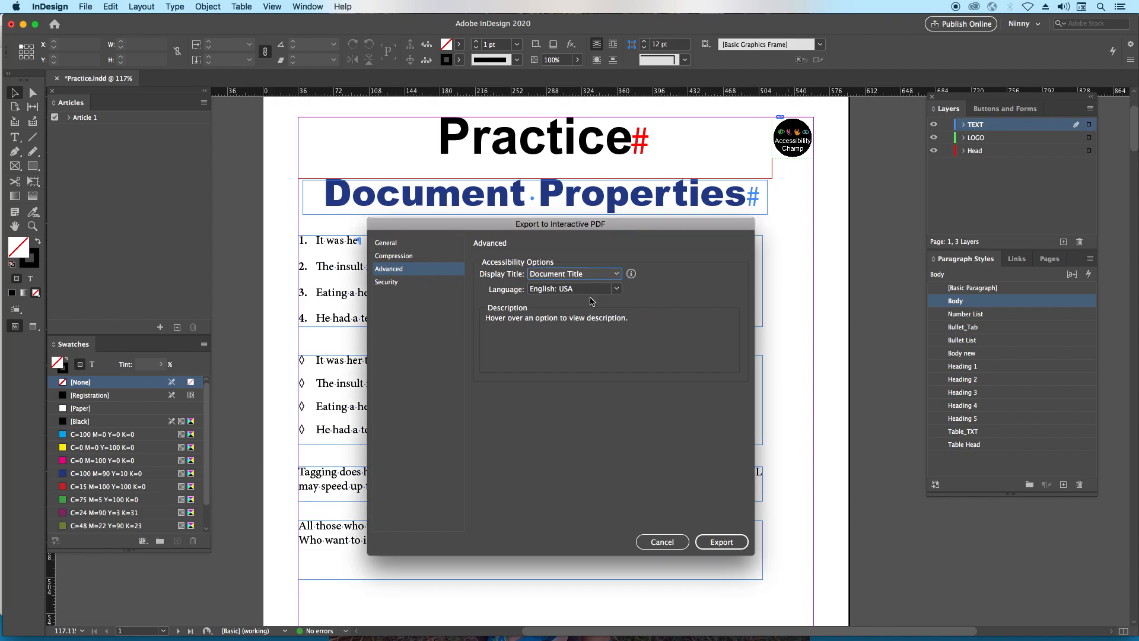
{"action": "mouse_move", "coordinate": [570, 290]}
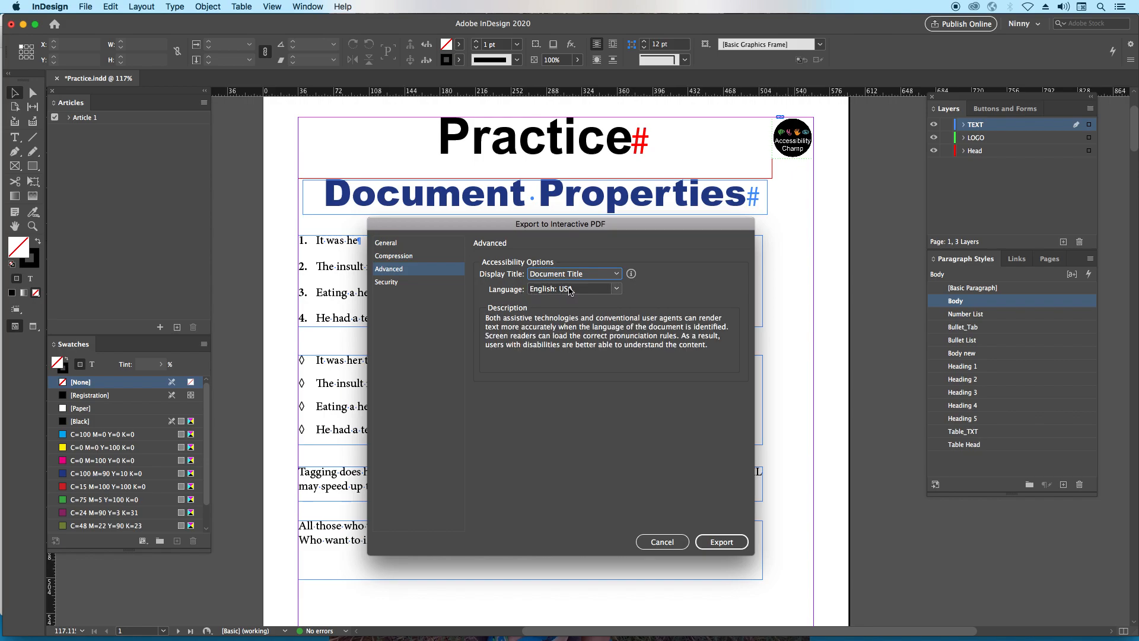
{"action": "left_click", "coordinate": [617, 289]}
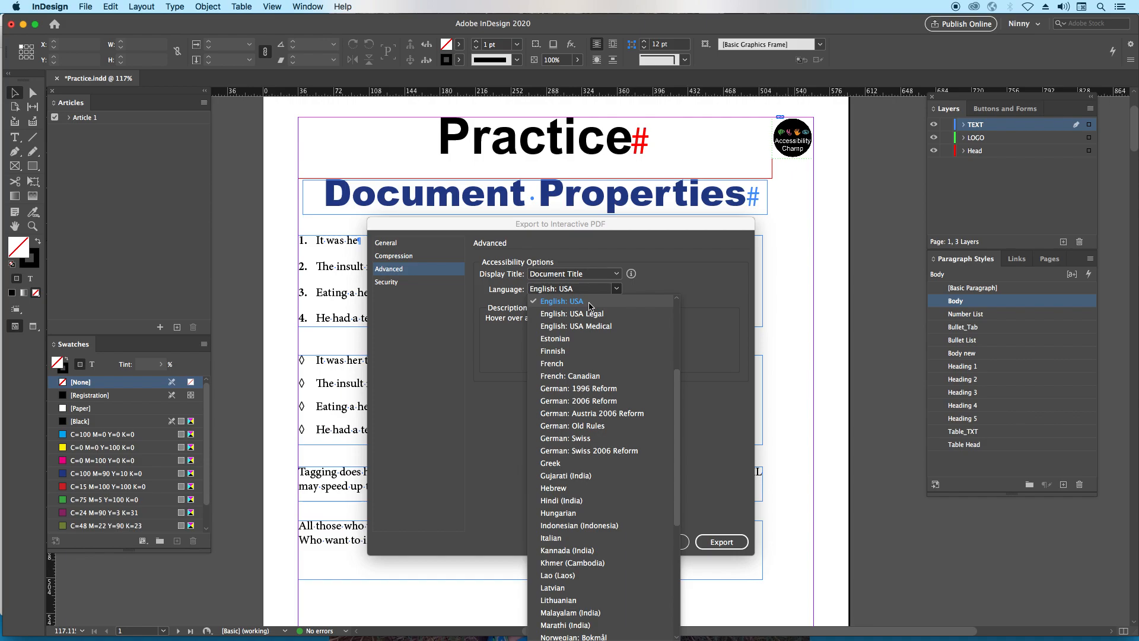
{"action": "left_click", "coordinate": [590, 305]}
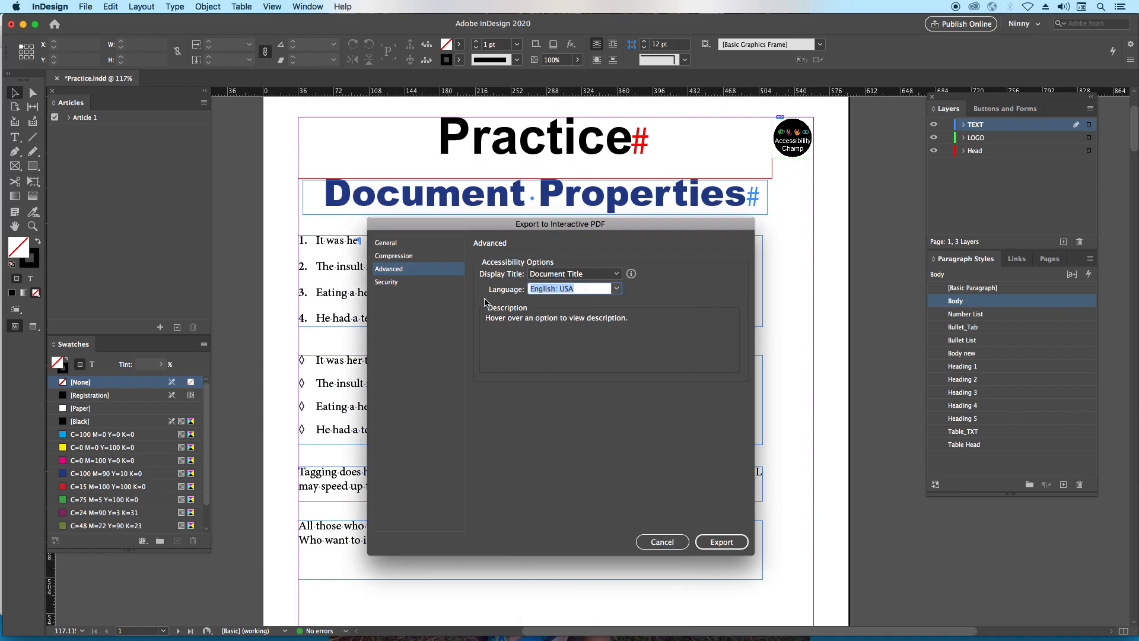
- Review the security, general, compression and advanced export settings and export the interactive PDF
{"action": "left_click", "coordinate": [396, 285]}
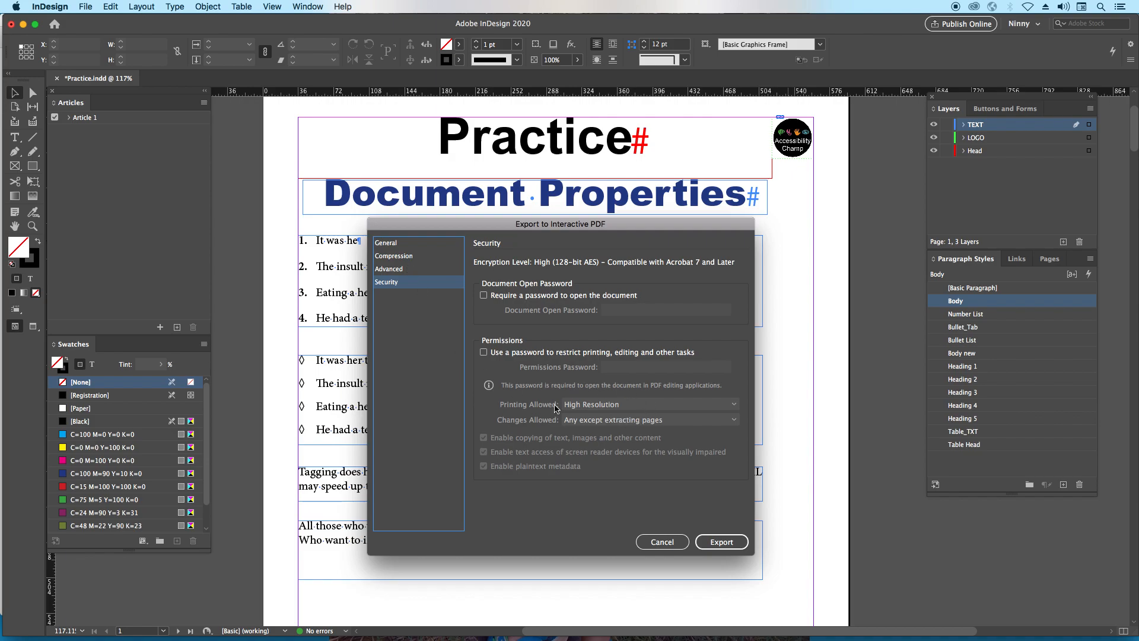
{"action": "left_click", "coordinate": [396, 246]}
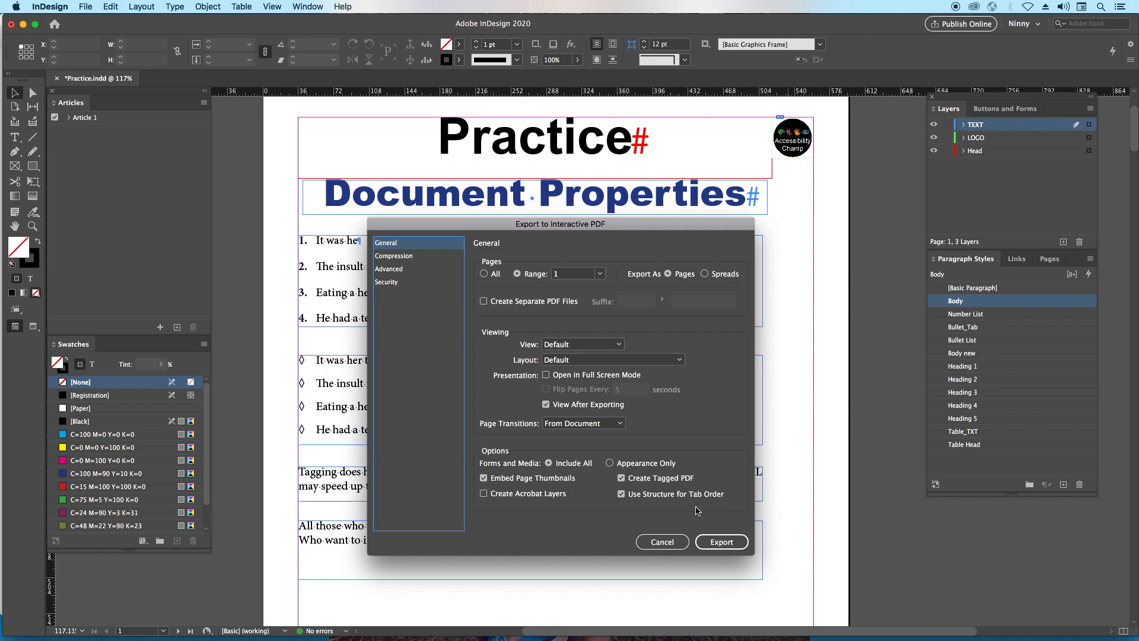
{"action": "left_click", "coordinate": [396, 256]}
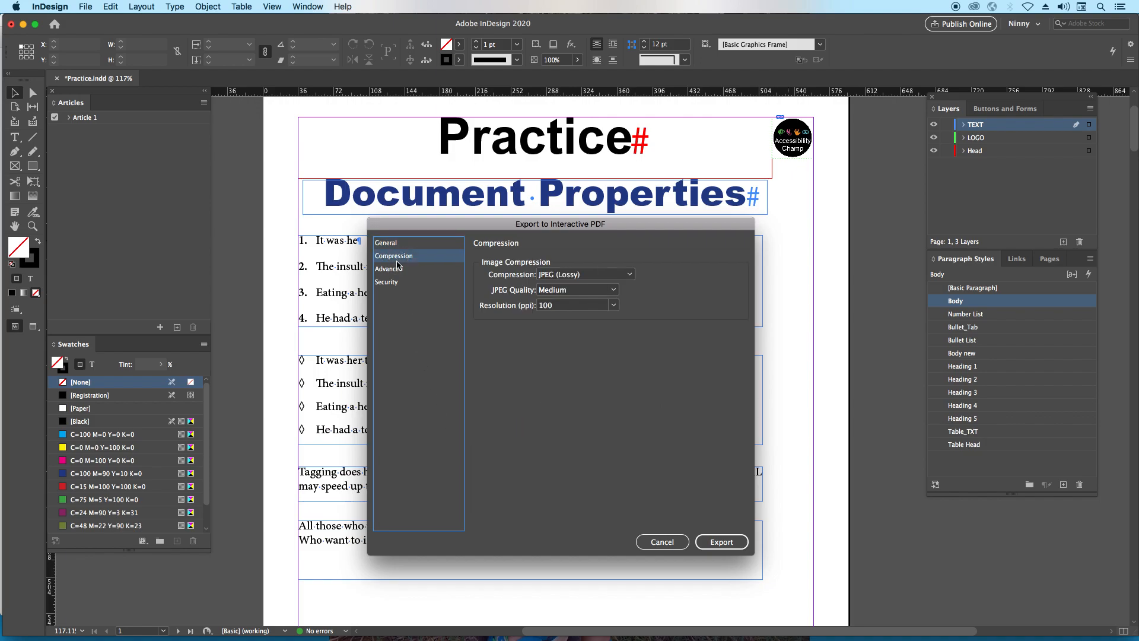
{"action": "left_click", "coordinate": [396, 271]}
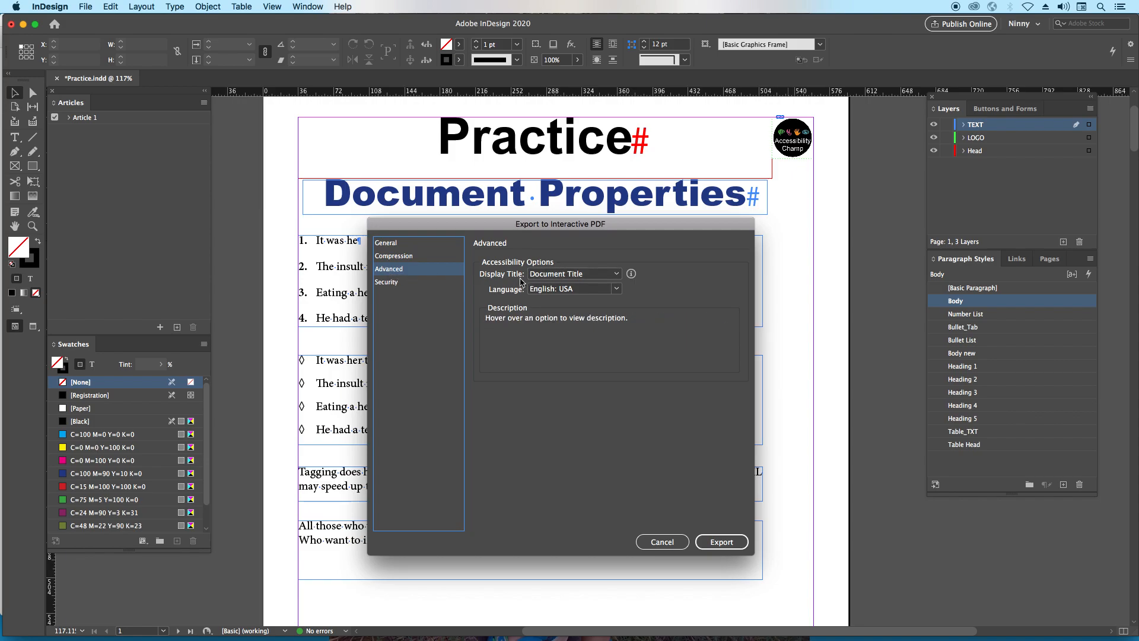
{"action": "mouse_move", "coordinate": [542, 280]}
{"action": "left_click", "coordinate": [726, 541]}
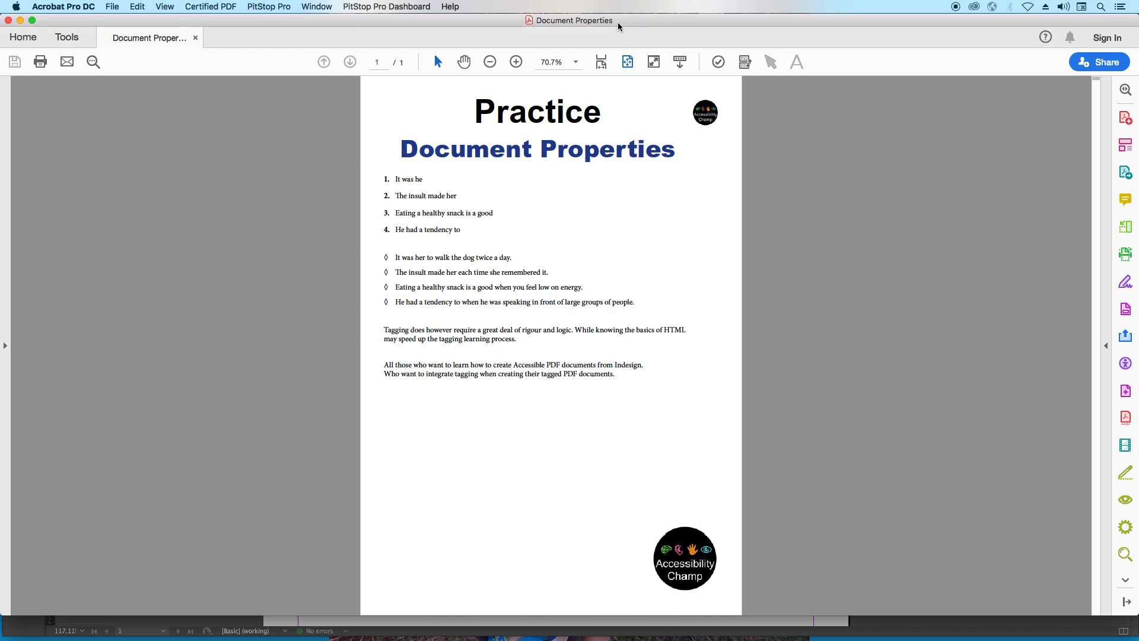
- Check the title, author and keywords in the exported PDF's document properties in Acrobat
{"action": "key", "text": "super+d"}
{"action": "left_click", "coordinate": [477, 170]}
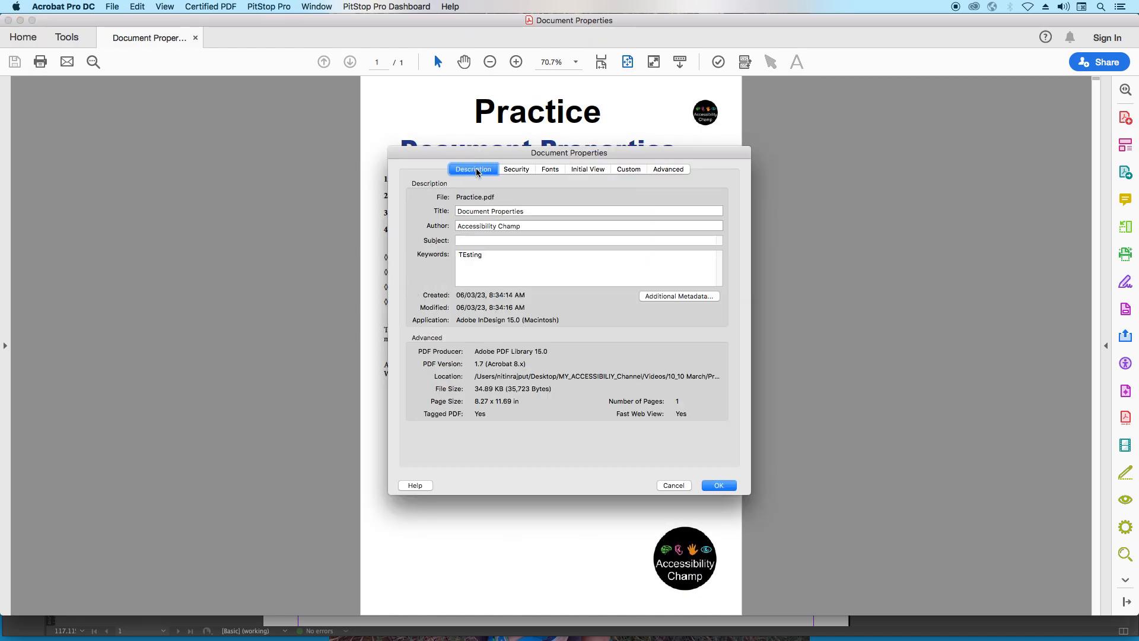
{"action": "left_click", "coordinate": [530, 212]}
{"action": "left_click_drag", "start_coordinate": [530, 212], "coordinate": [448, 212]}
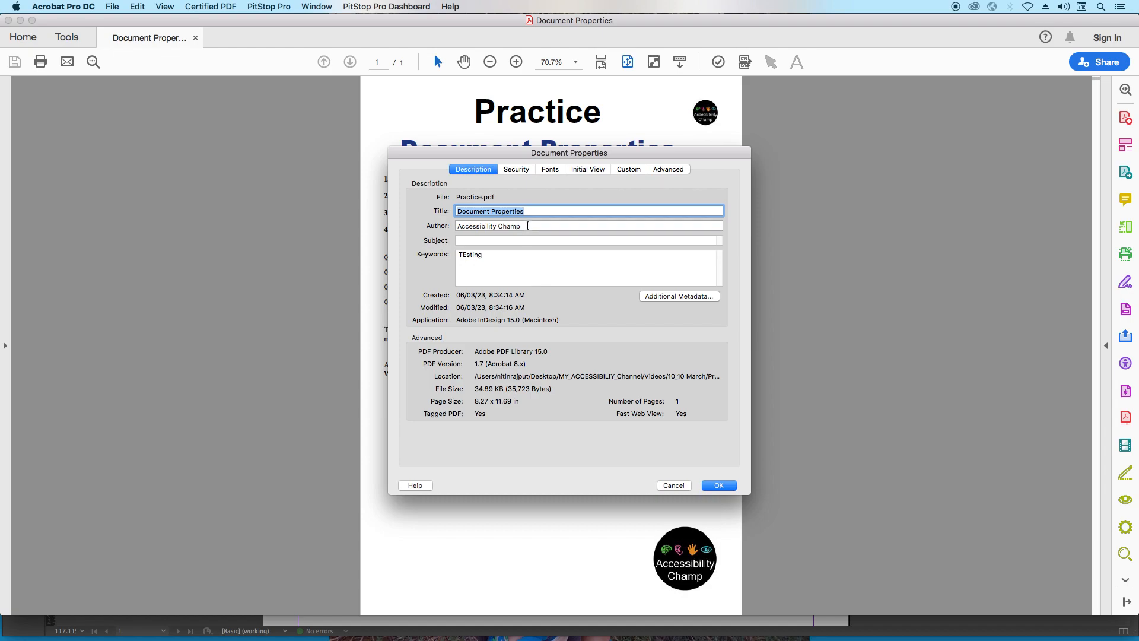
{"action": "left_click_drag", "start_coordinate": [528, 225], "coordinate": [433, 254]}
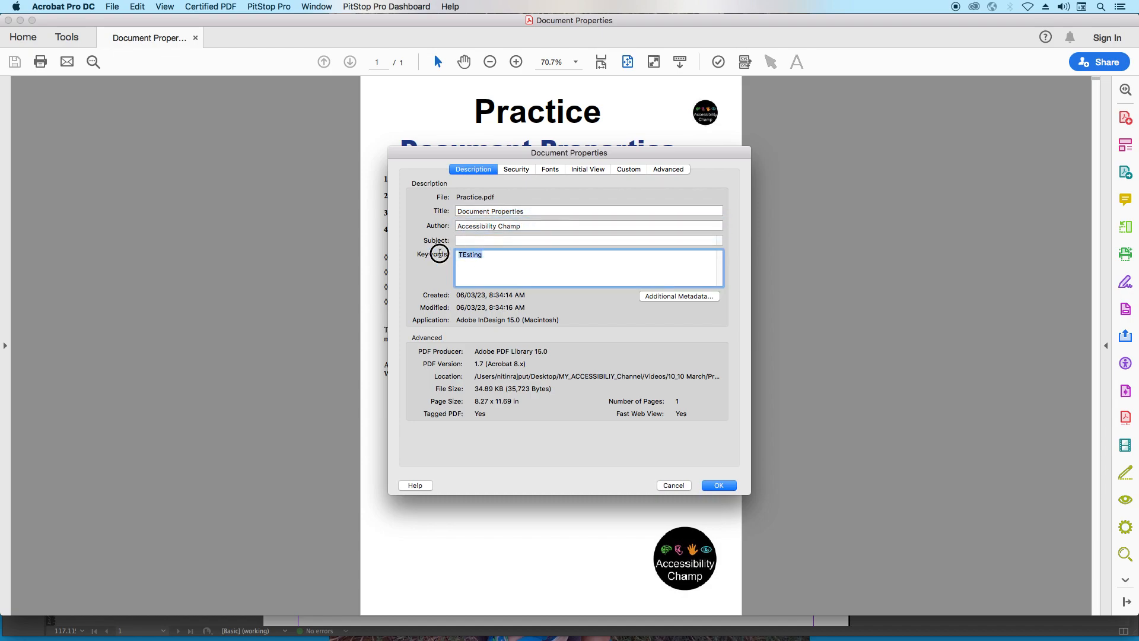
- Check the PDF's initial view title setting and reading language, recheck its description, and close the document properties
{"action": "left_click", "coordinate": [590, 173]}
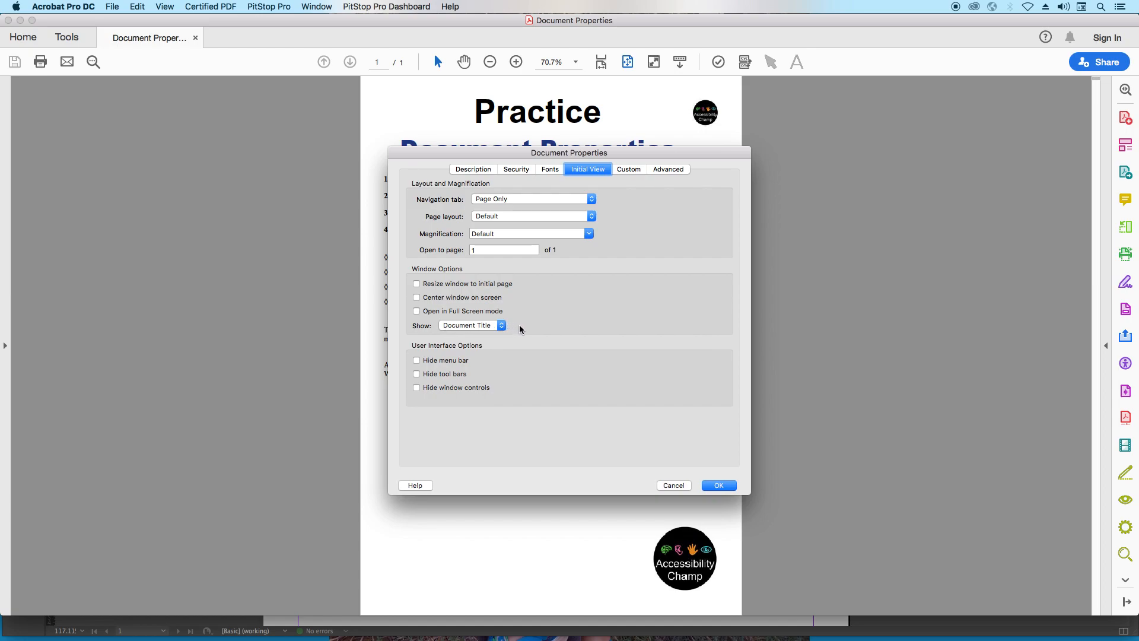
{"action": "left_click", "coordinate": [667, 170]}
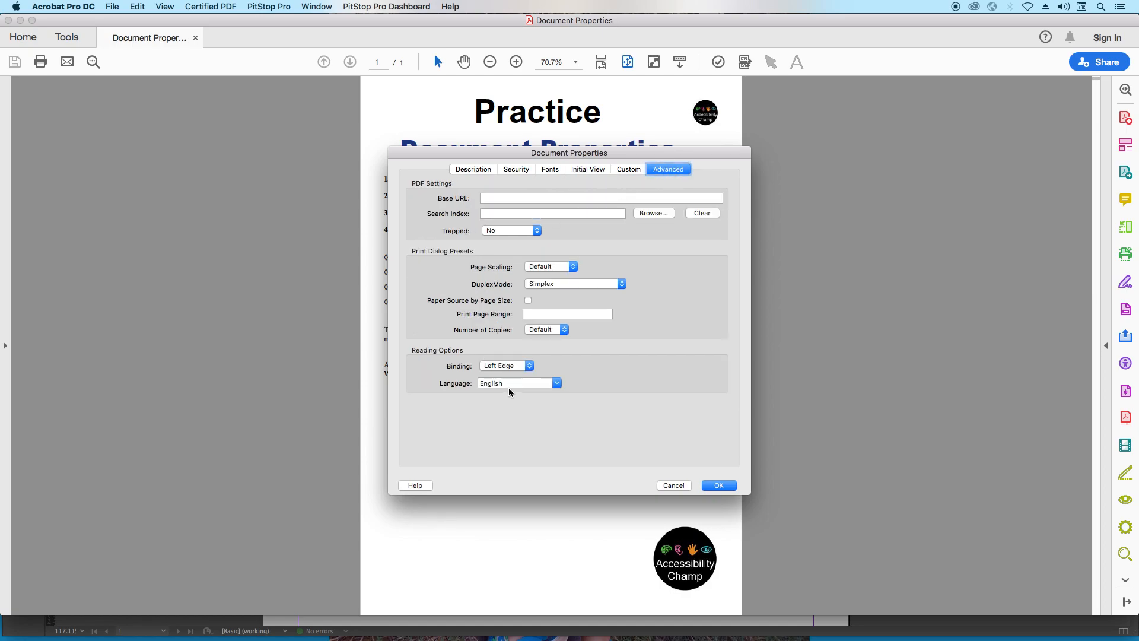
{"action": "left_click", "coordinate": [479, 383]}
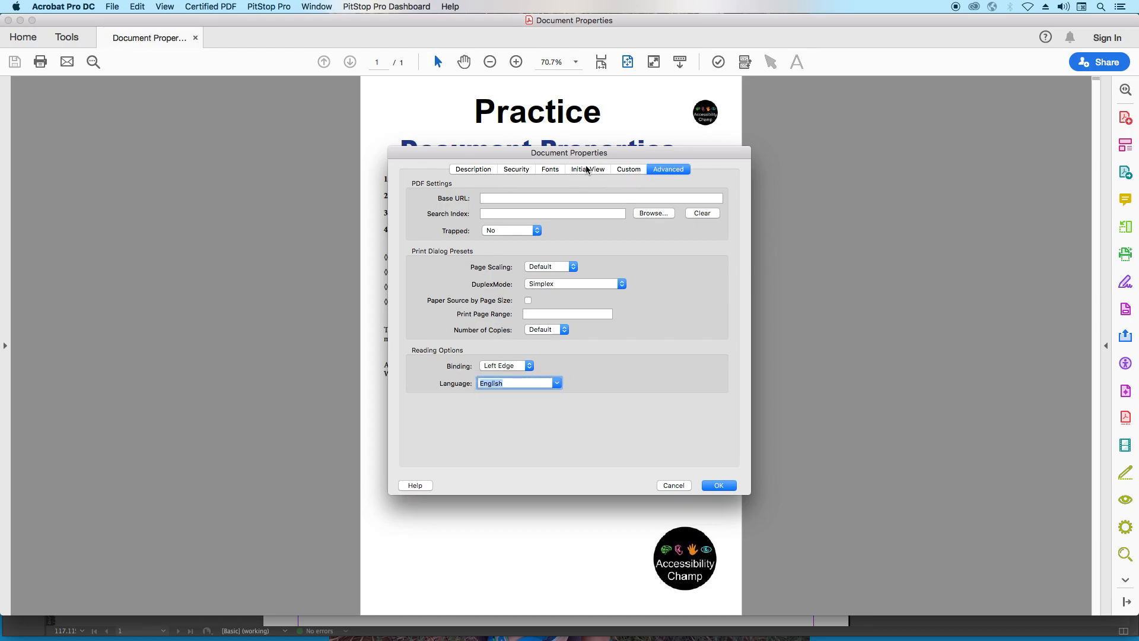
{"action": "left_click", "coordinate": [467, 172]}
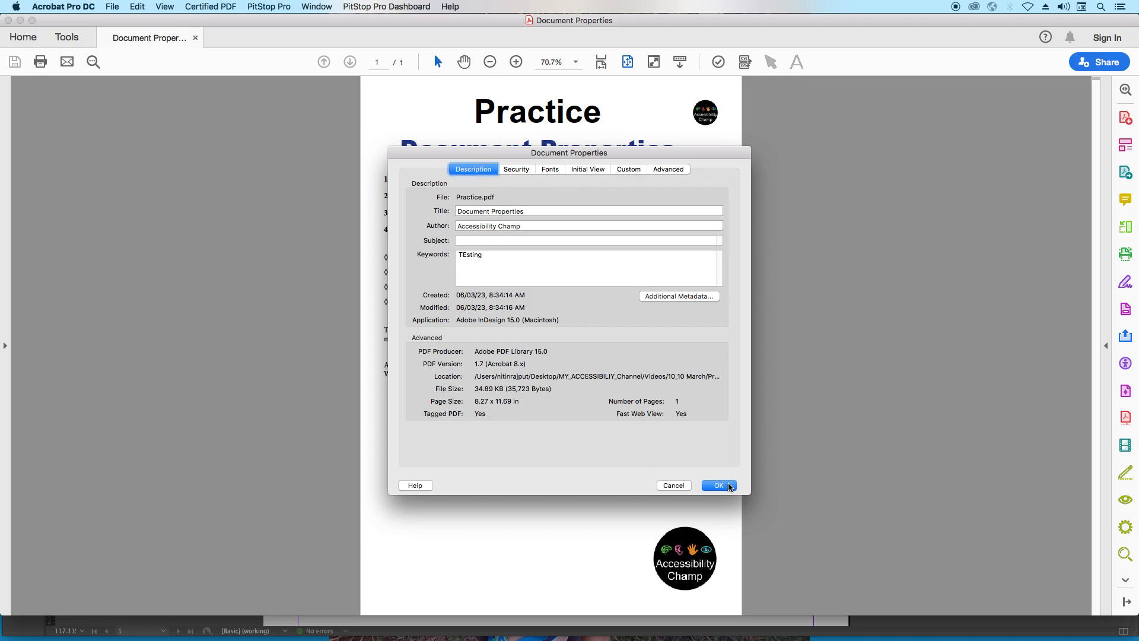
{"action": "left_click", "coordinate": [726, 485]}
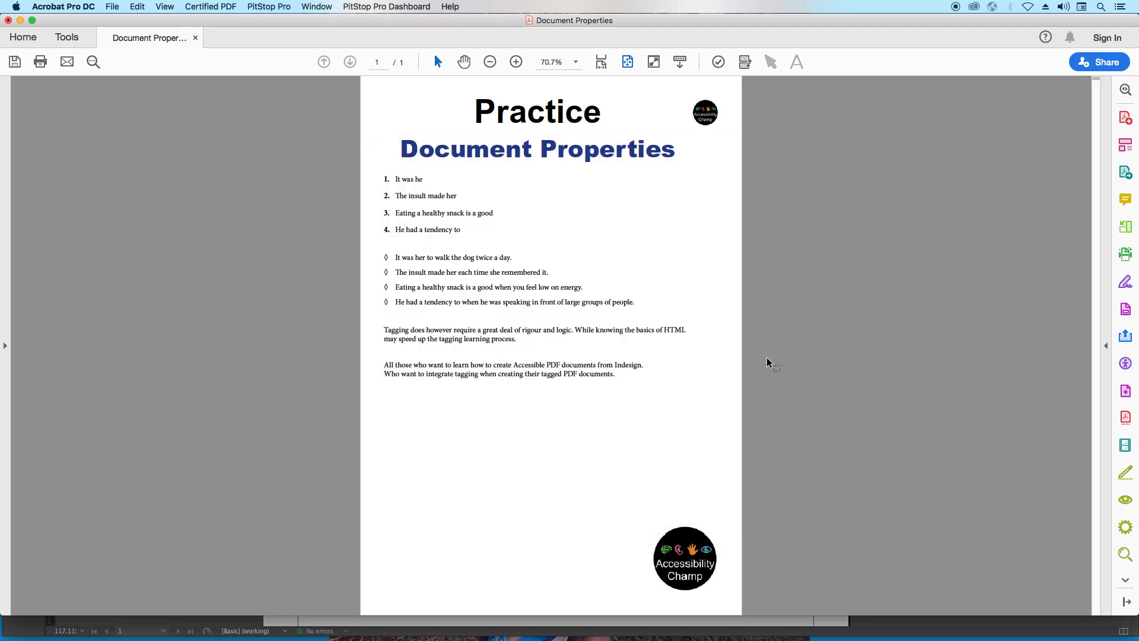